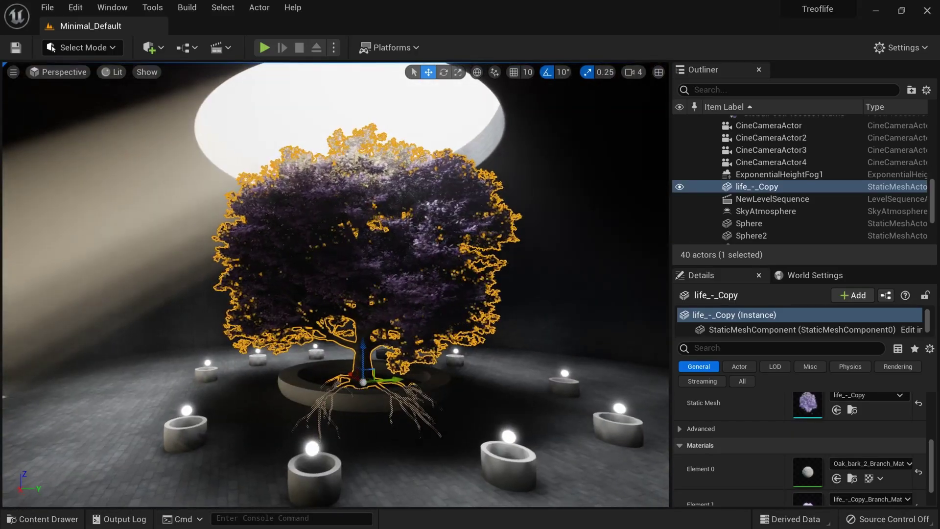
Rotate the existing directional light to redirect the sunlight entering through the ceiling opening onto the tree
left_click_drag(335, 284, 494, 289, "alt")
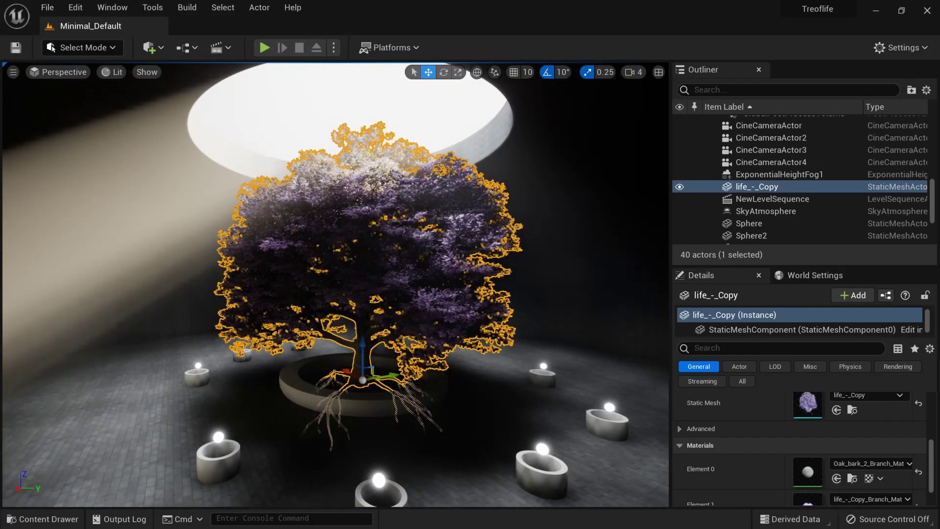
key("Escape")
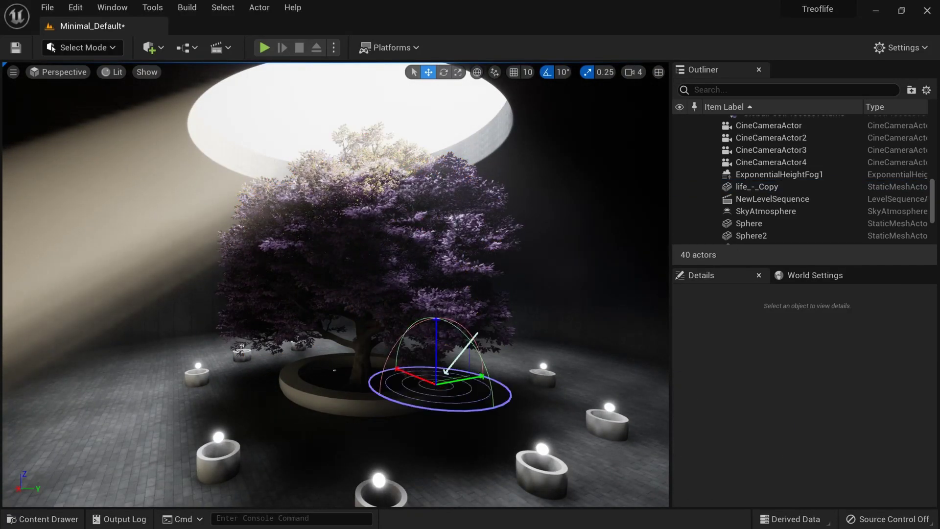
key("ctrl+l")
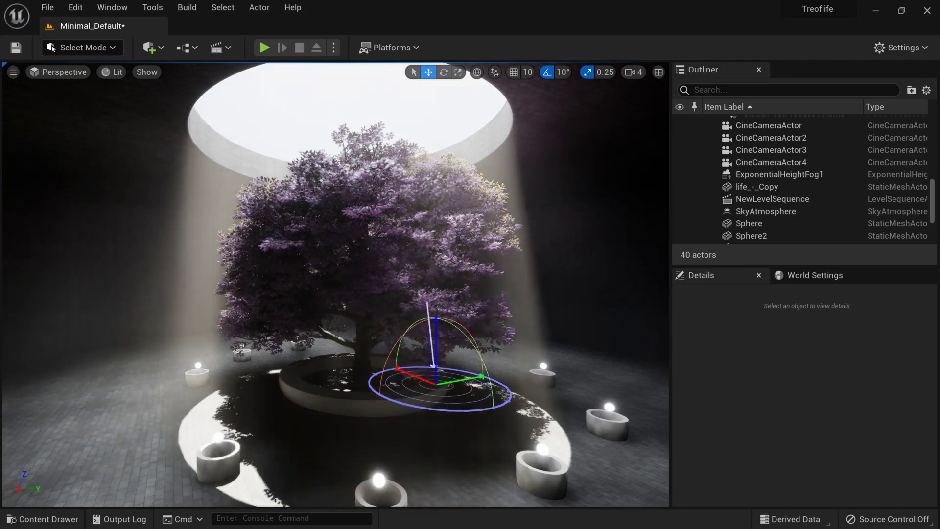
key("ctrl+z")
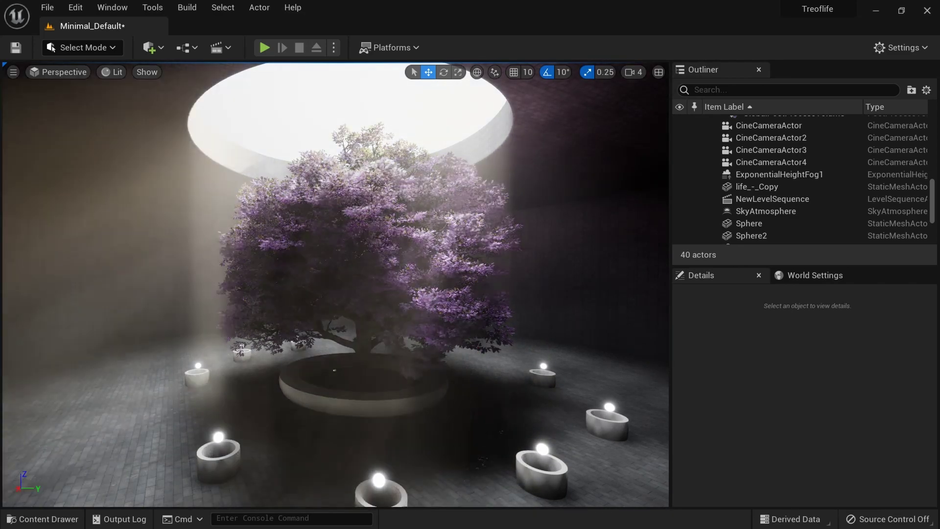
key("ctrl+l")
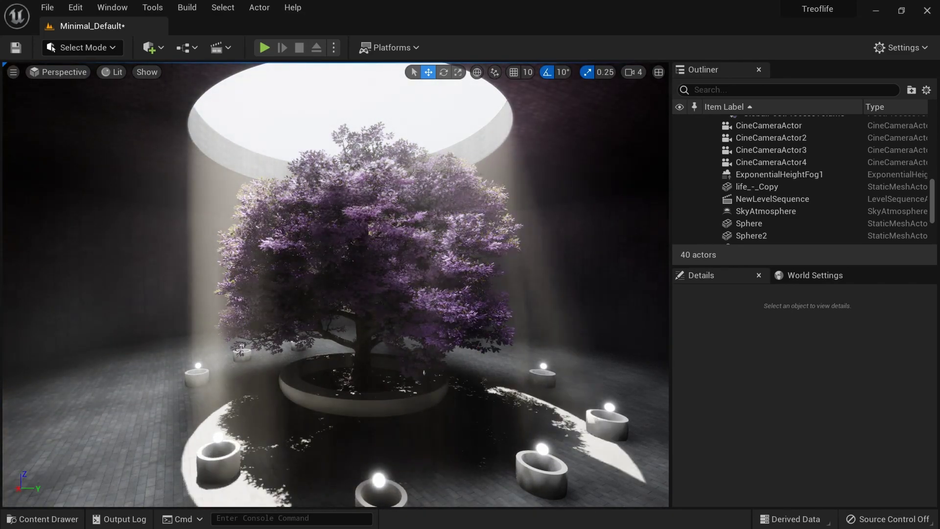
key("ctrl+l")
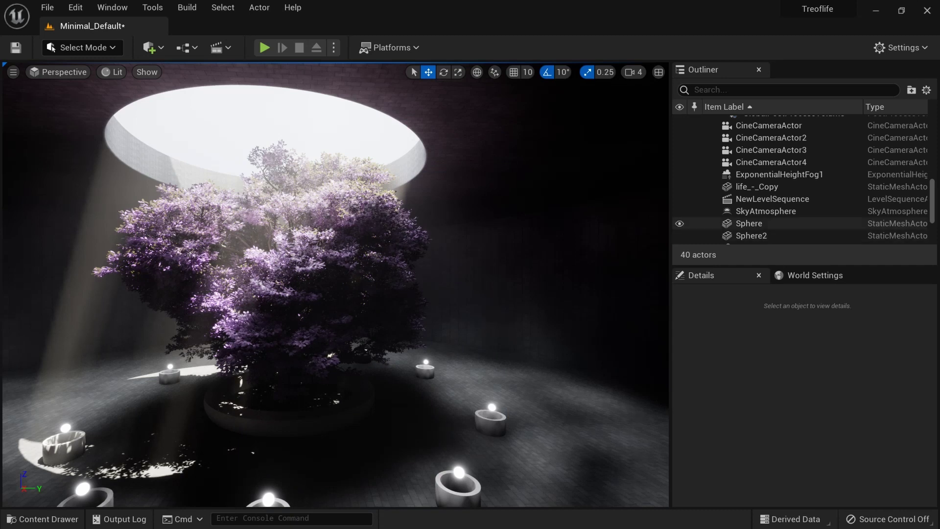
left_click(773, 211)
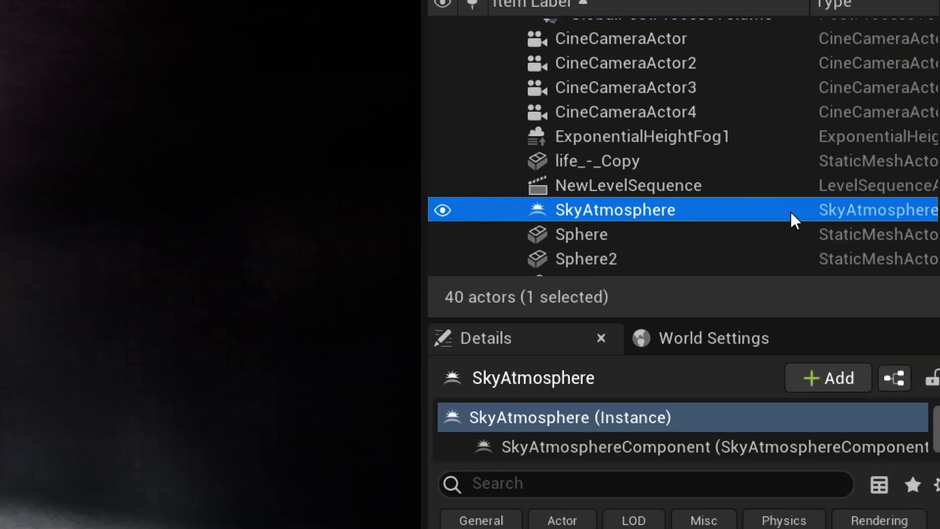
key("Delete")
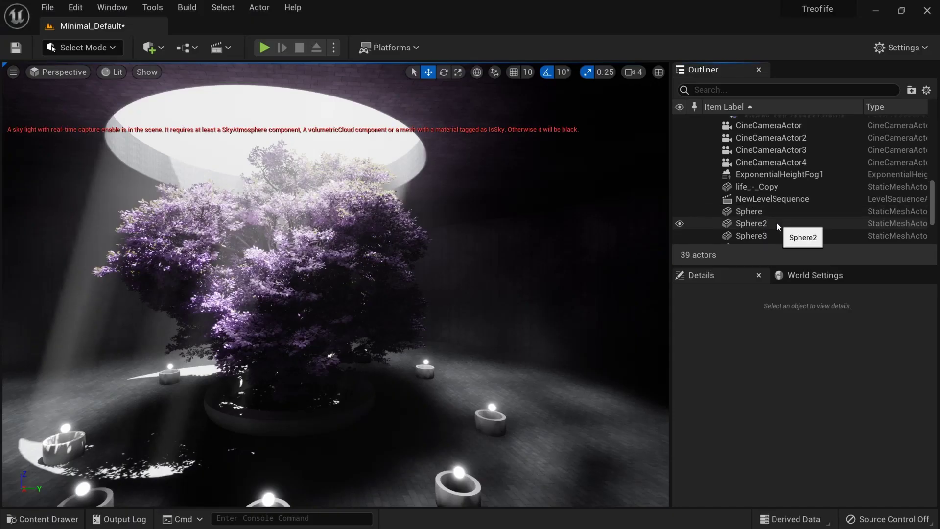
key("ctrl+z")
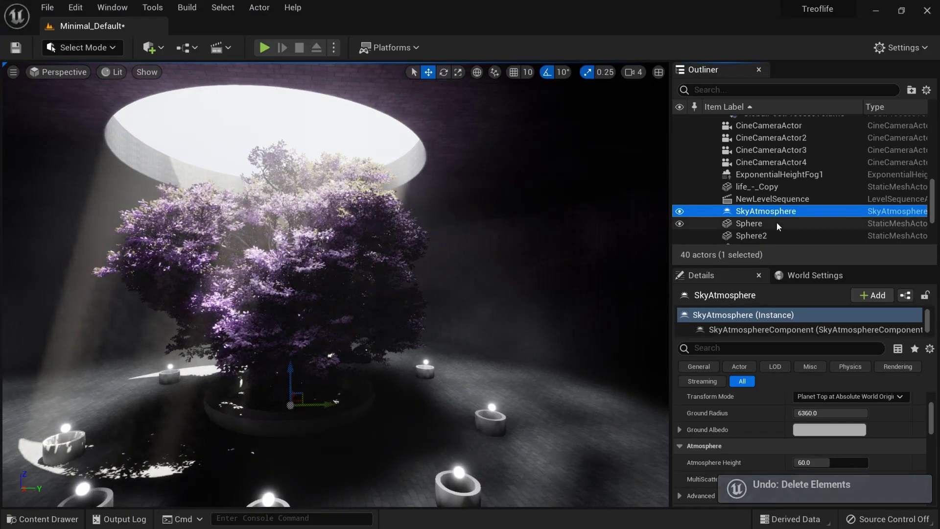
left_click(763, 197)
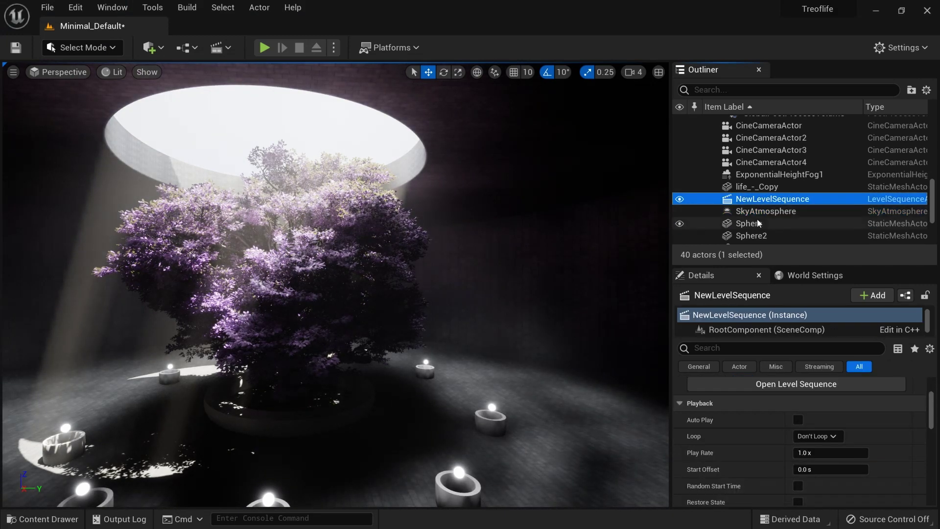
Delete the SkyAtmosphere and SkyLight actors from the level
left_click(761, 211)
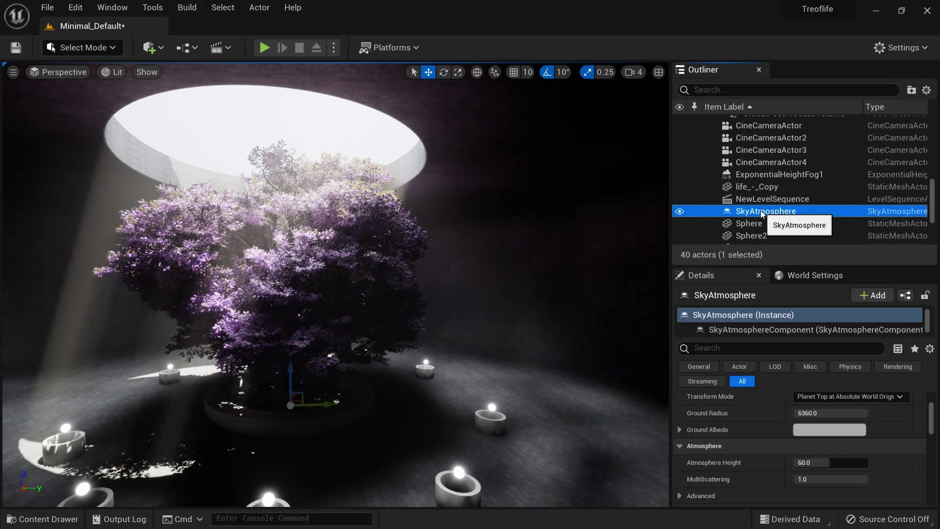
key("Delete")
scroll(753, 213, "down", 3)
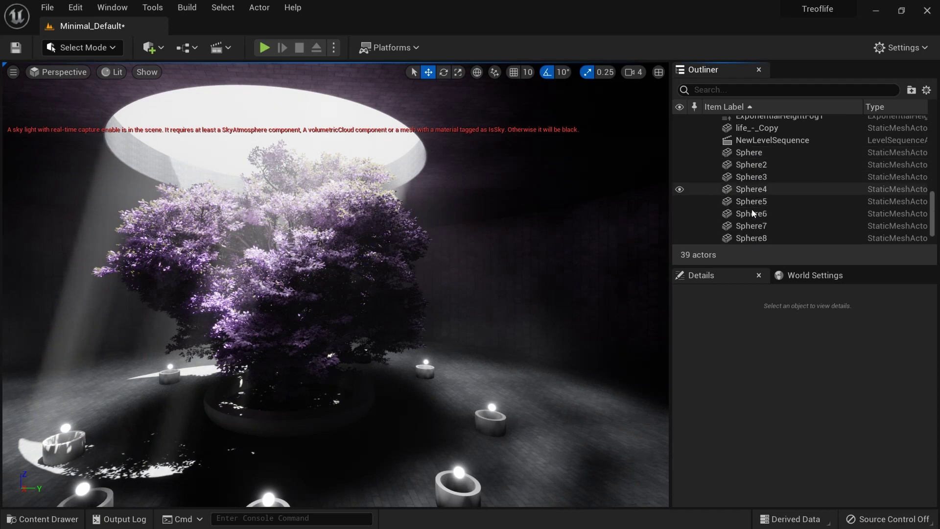
scroll(753, 213, "up", 8)
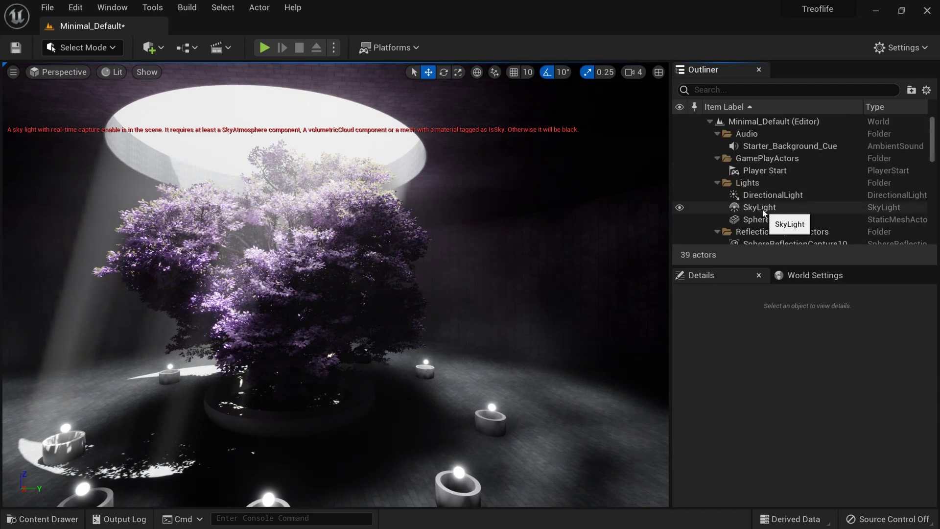
left_click(763, 212)
key("Delete")
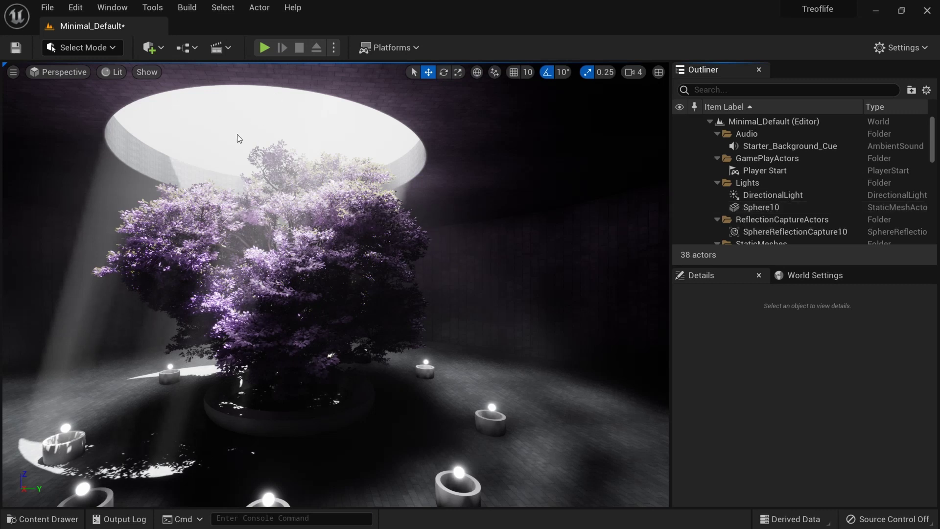
Hide the Sphere10 mesh and delete the DirectionalLight actor from the Lights folder
left_click(680, 207)
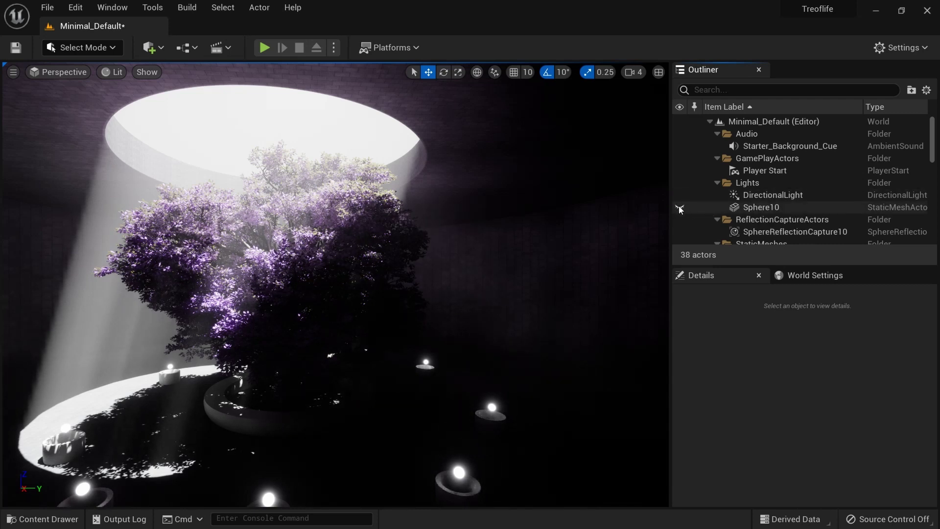
left_click(765, 196)
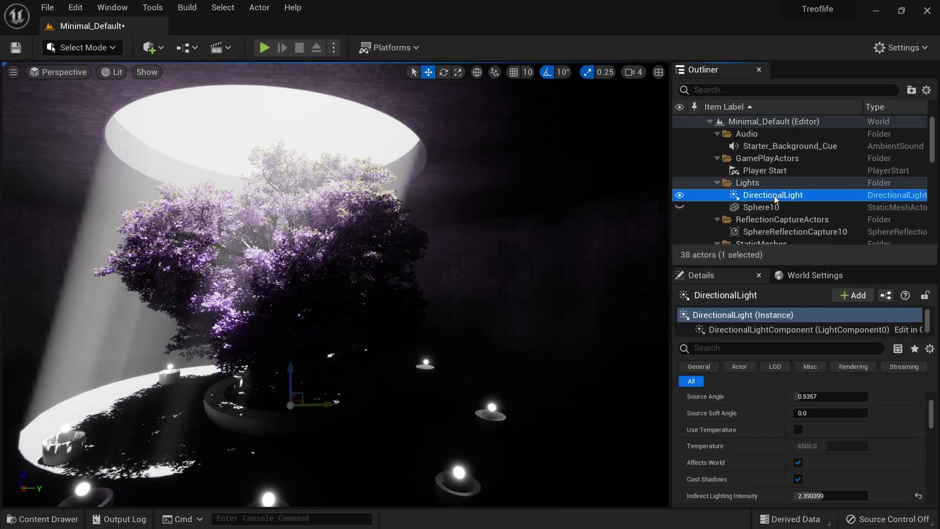
key("Delete")
left_click(529, 317)
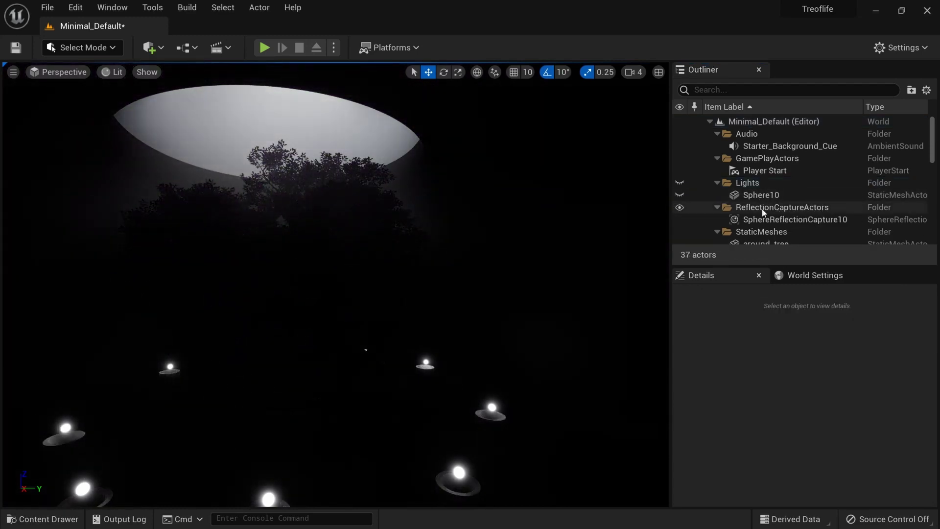
Find the ExponentialHeightFog1 actor among the remaining scene actors and delete it
scroll(765, 205, "down", 5)
scroll(779, 204, "down", 5)
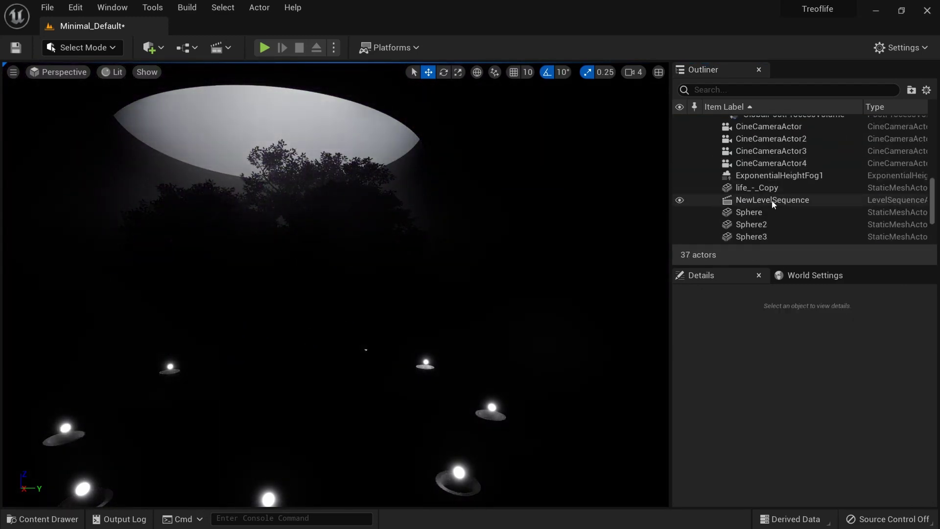
scroll(766, 209, "down", 3)
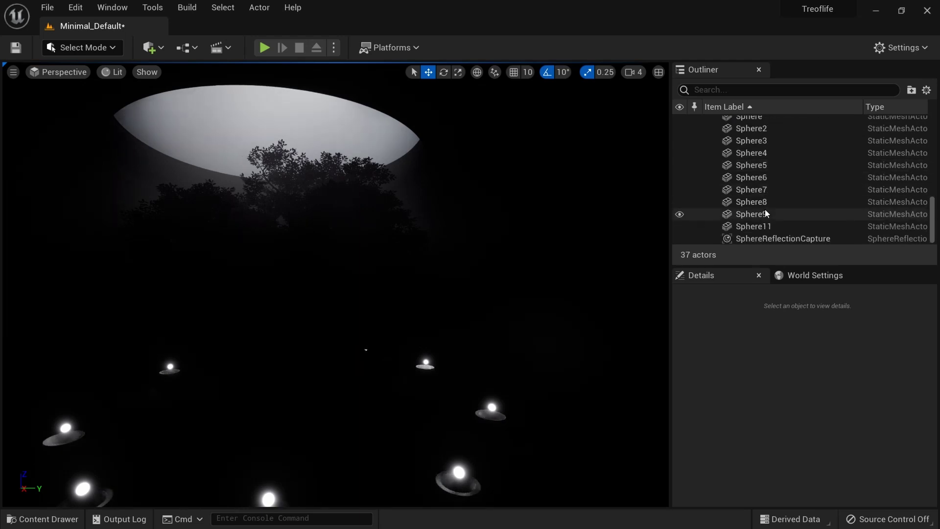
scroll(766, 212, "up", 5)
scroll(767, 217, "down", 1)
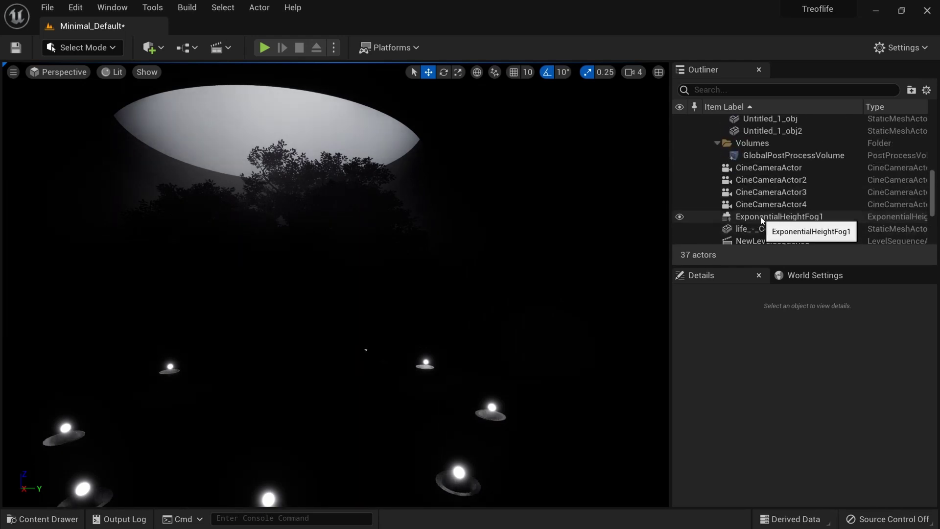
left_click(768, 218)
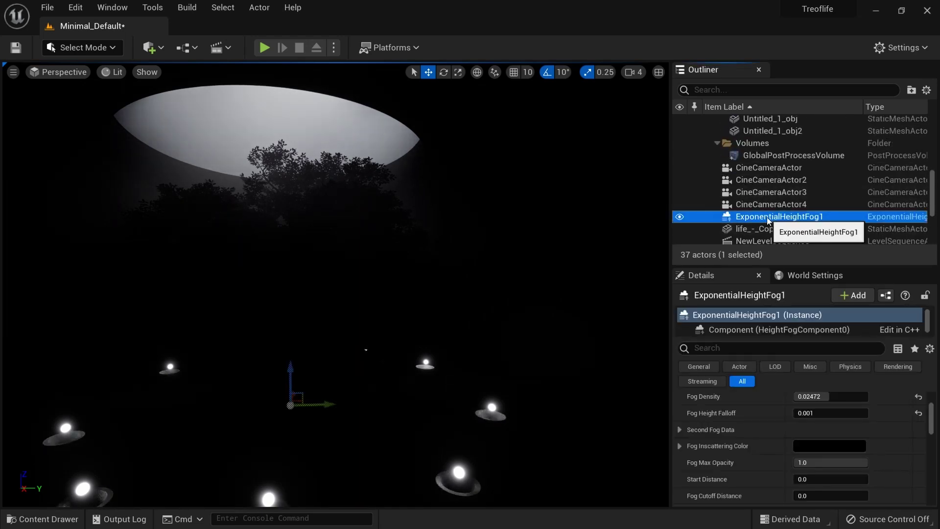
key("Delete")
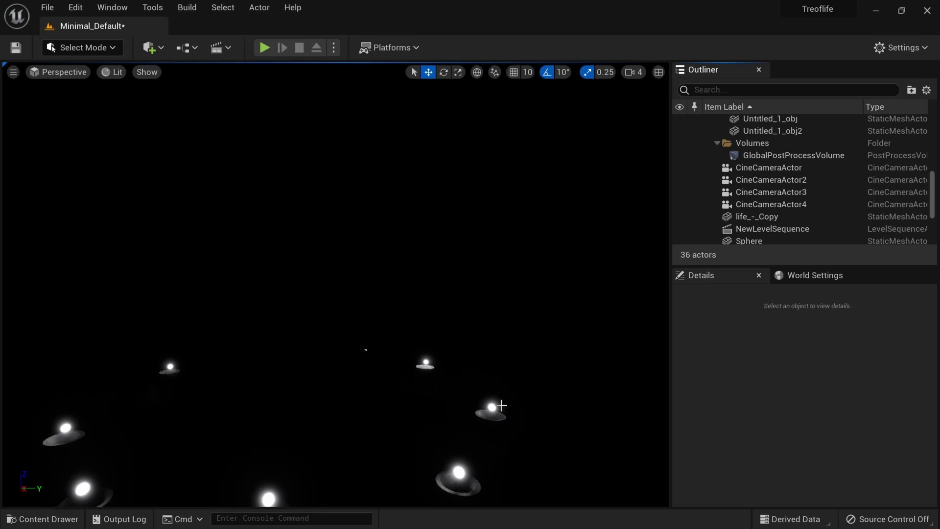
scroll(798, 203, "down", 1)
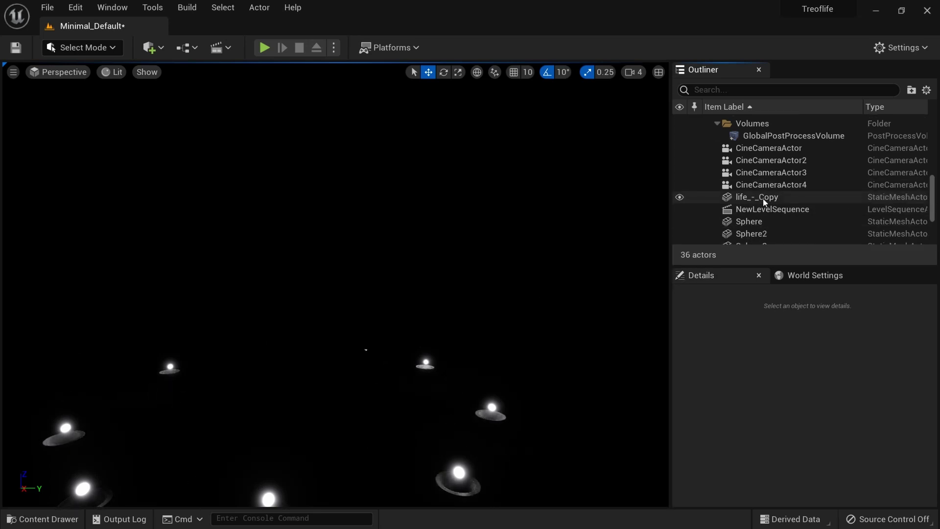
scroll(783, 202, "up", 8)
scroll(765, 201, "up", 5)
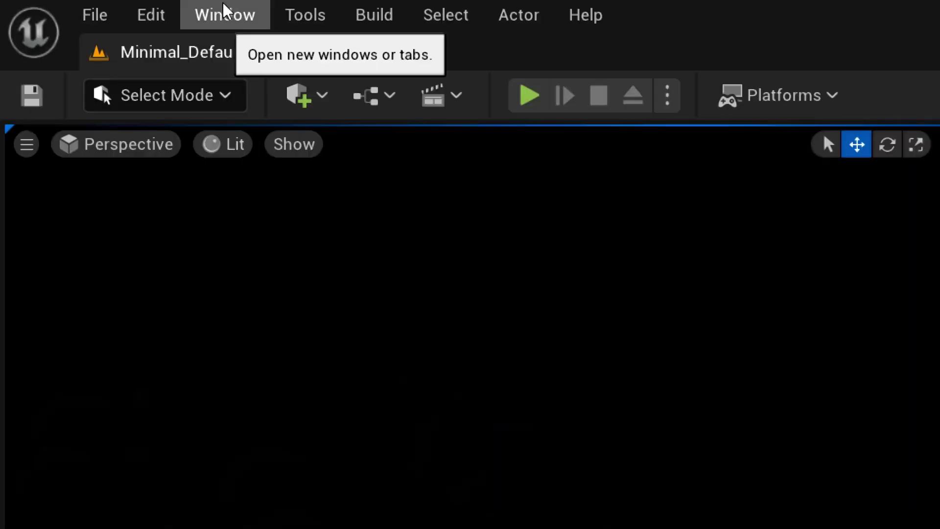
Open the Env. Light Mixer and create a sky light and Atmospheric Light 0
left_click(112, 6)
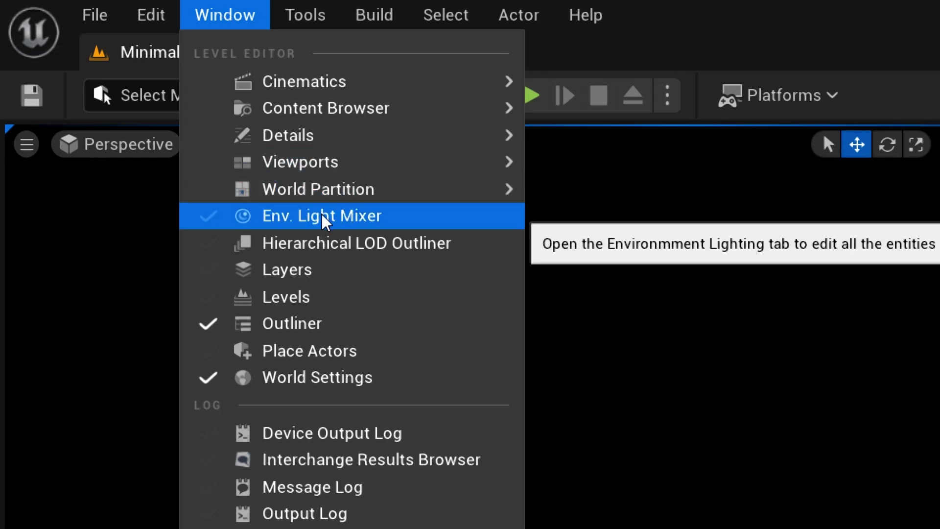
left_click(351, 215)
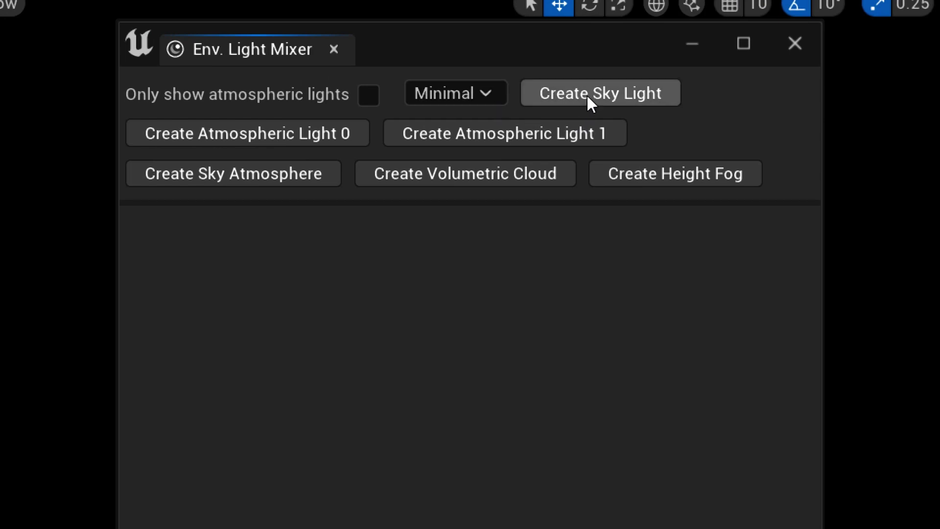
left_click(591, 94)
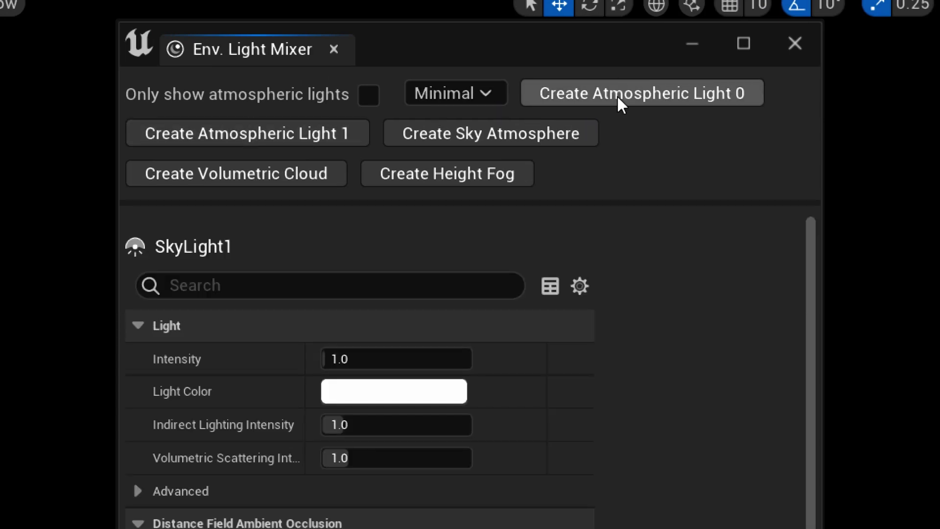
left_click(625, 100)
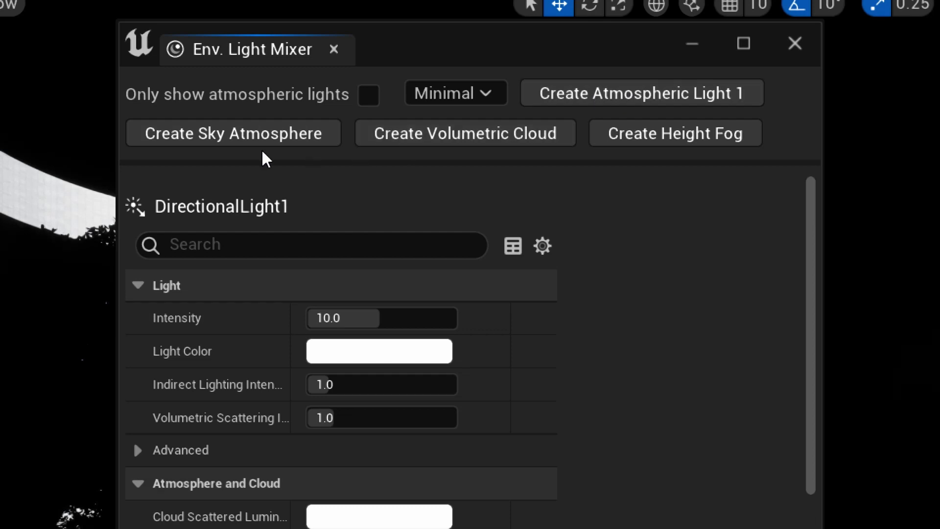
Create a height fog and a sky atmosphere with the Env. Light Mixer, and close the mixer window
left_click(678, 144)
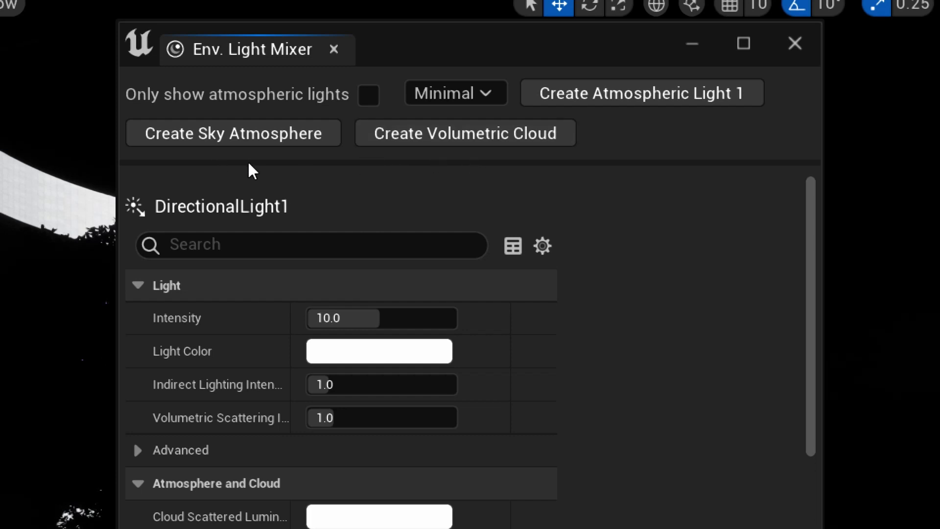
left_click(267, 134)
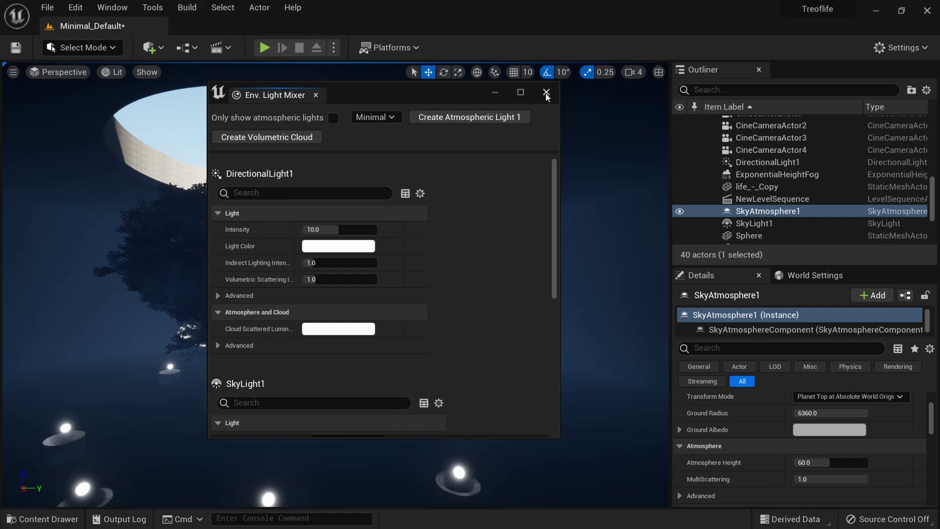
left_click(818, 35)
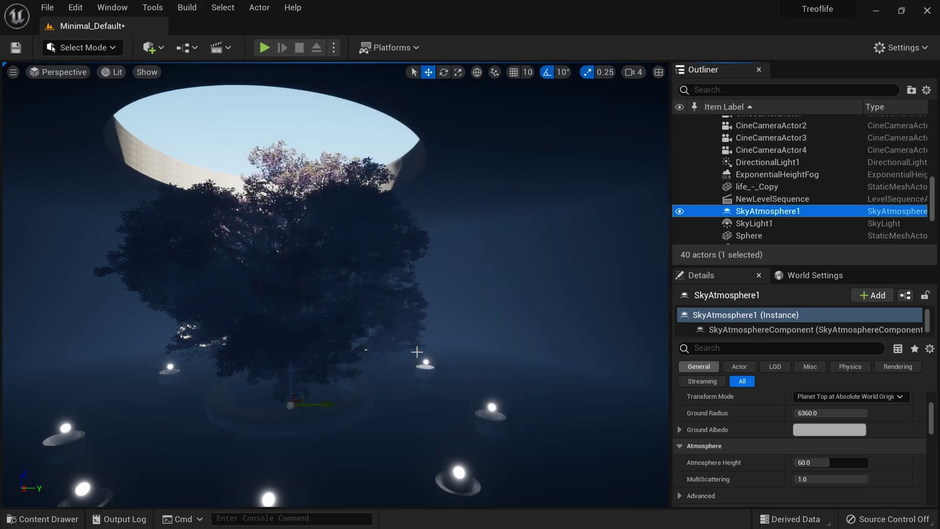
Select and frame the life_-_Copy tree, and inspect how the new environment lighting falls around it
middle_click_drag(366, 404, 251, 348)
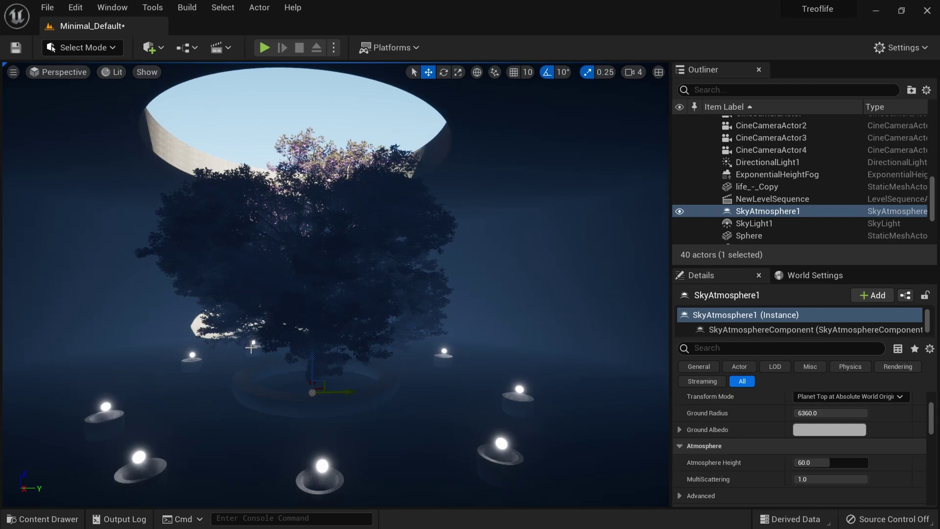
left_click(251, 347)
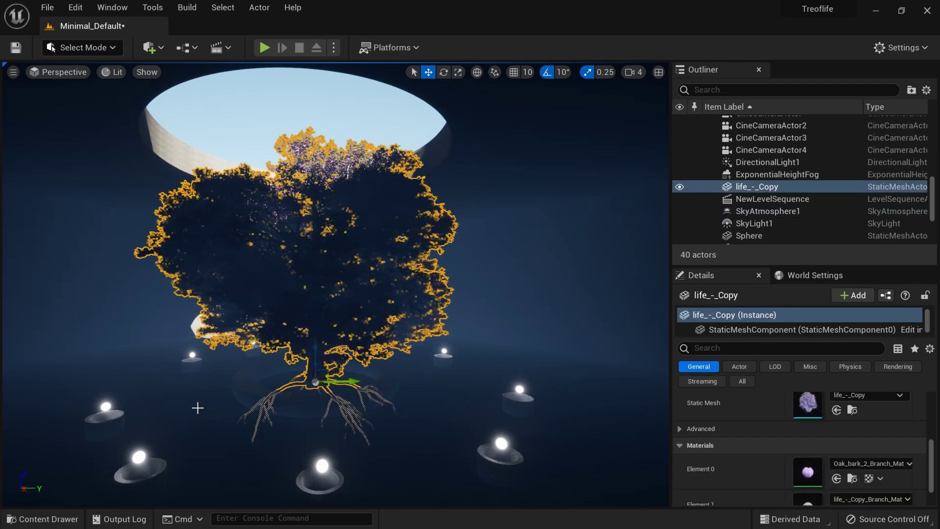
key("f")
left_click_drag(352, 377, 270, 387, "alt")
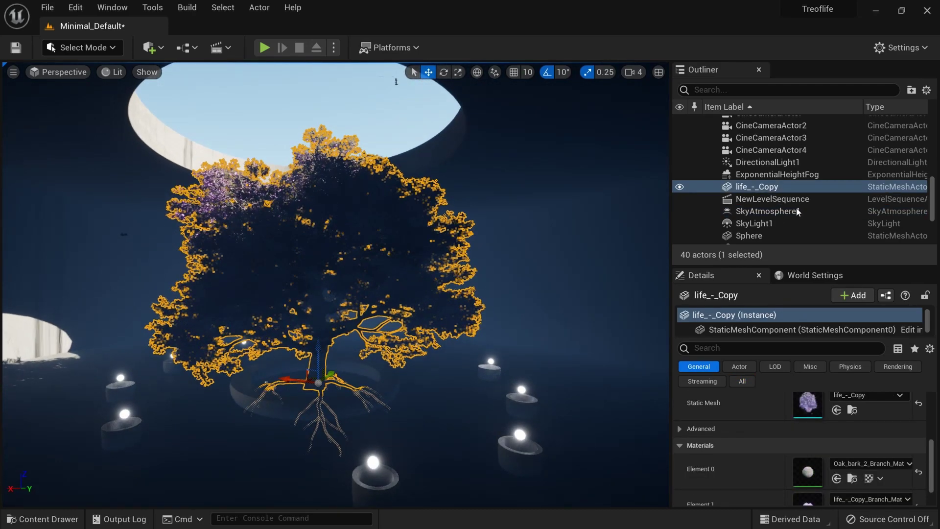
scroll(780, 219, "up", 5)
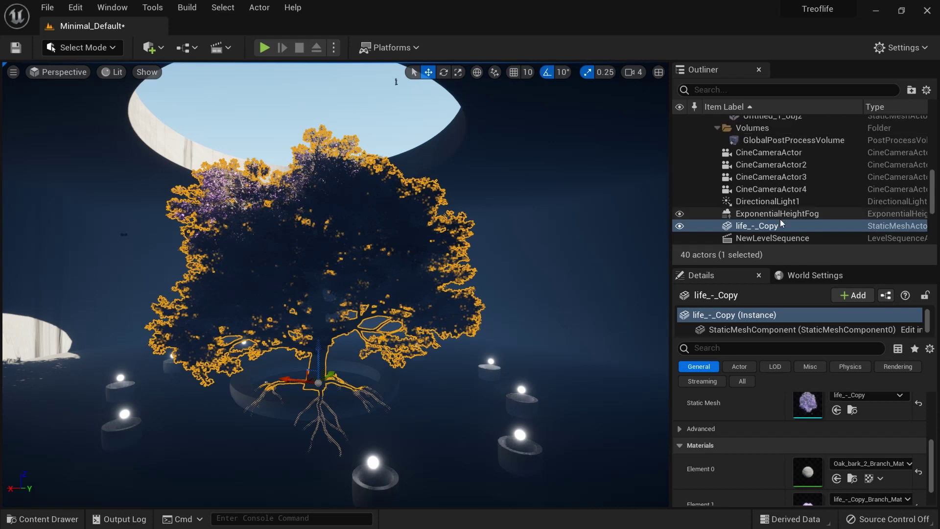
Select DirectionalLight1 and SkyLight1 among the scene actors and move both into the existing Lights folder
scroll(780, 218, "down", 8)
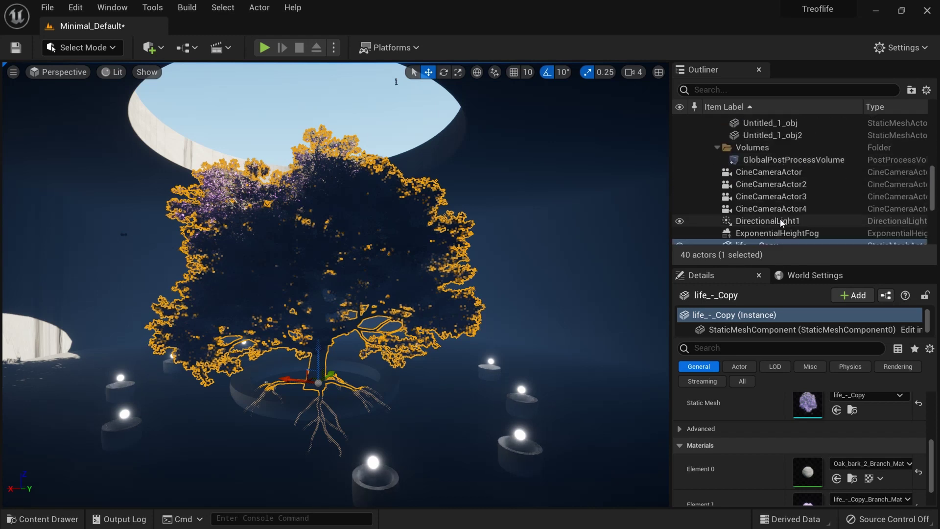
scroll(780, 219, "down", 2)
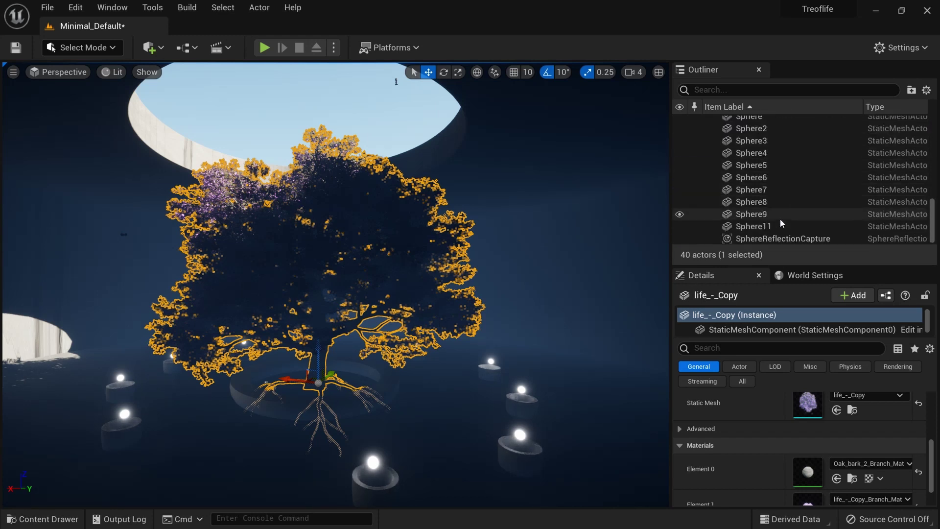
scroll(780, 219, "up", 7)
scroll(780, 218, "up", 9)
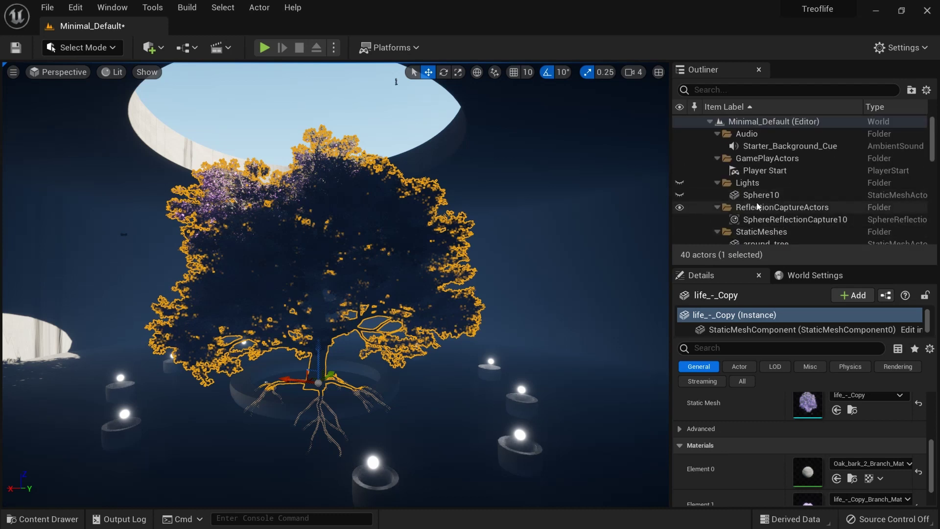
scroll(768, 198, "down", 3)
scroll(767, 199, "down", 6)
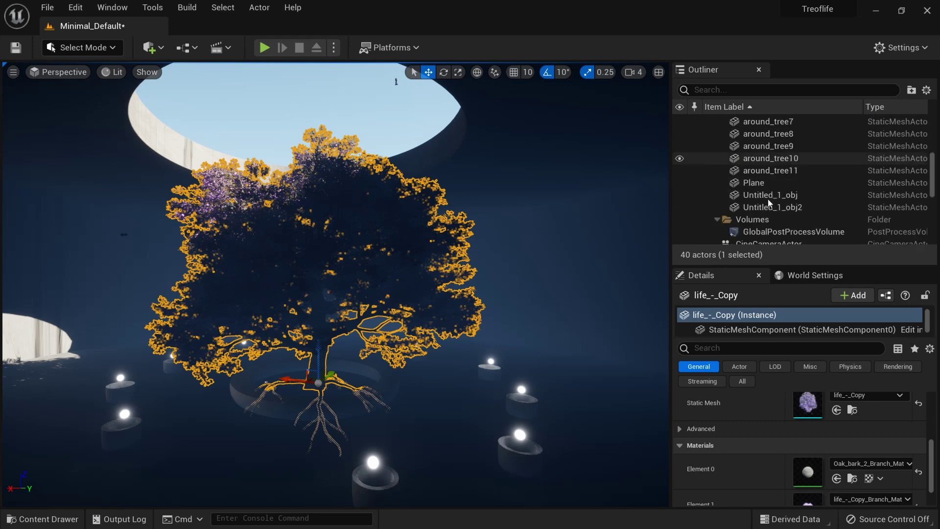
scroll(769, 202, "down", 1)
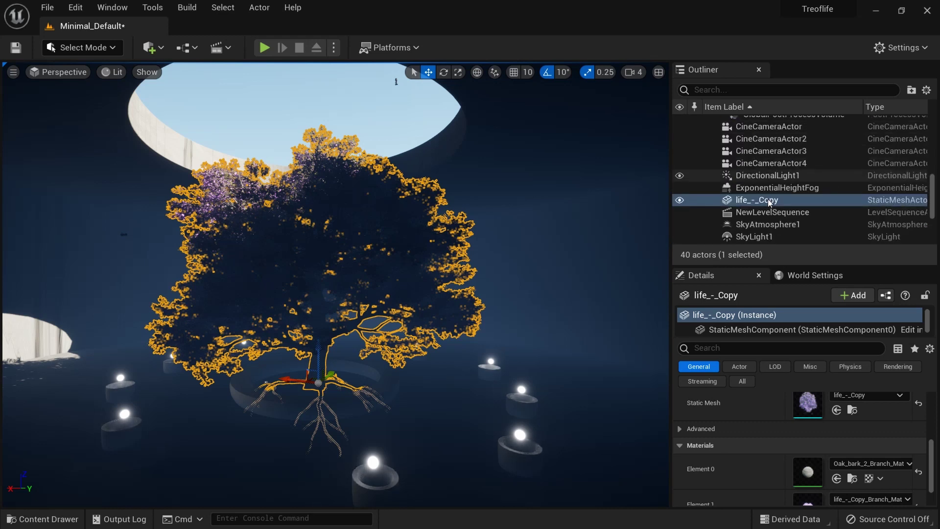
left_click(771, 178)
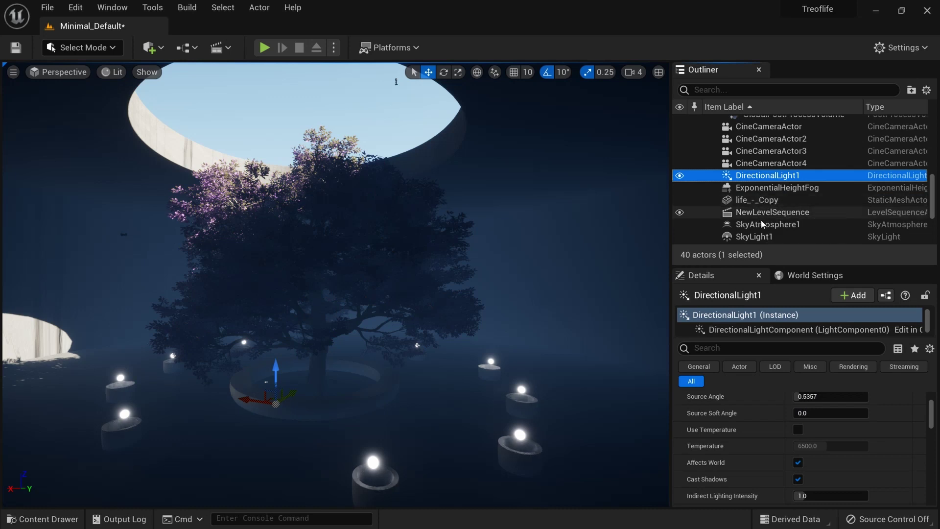
scroll(764, 225, "down", 1)
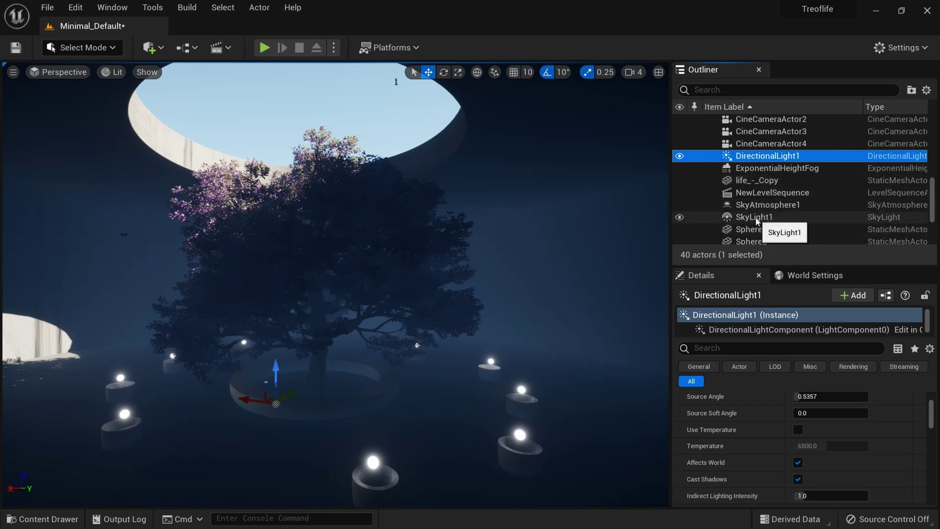
left_click(756, 217, "ctrl")
right_click(756, 218)
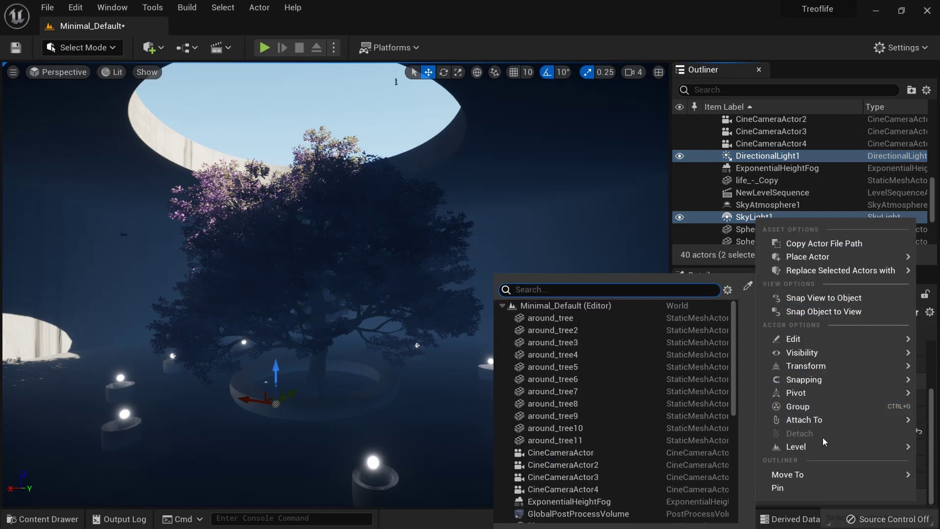
mouse_move(824, 473)
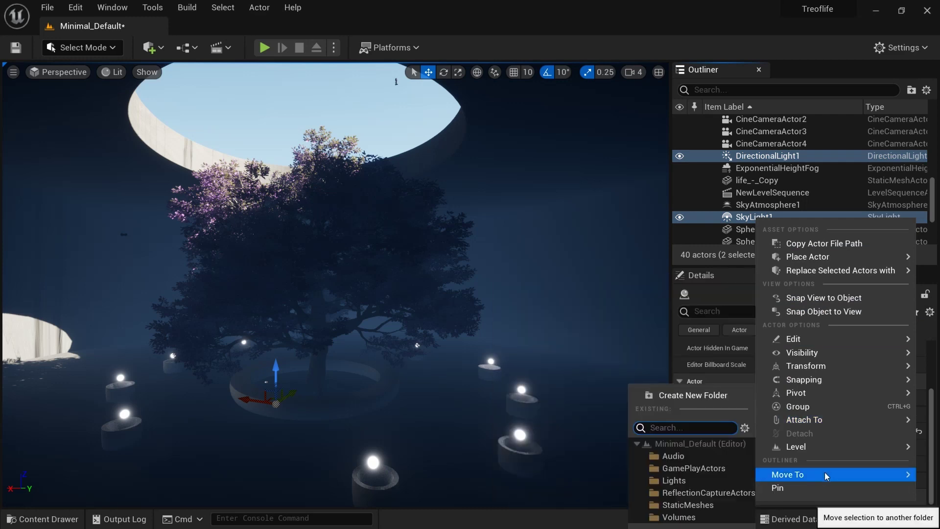
left_click(674, 481)
Select DirectionalLight1 in the Lights folder, look over its light settings, and clear the selection
scroll(764, 201, "up", 8)
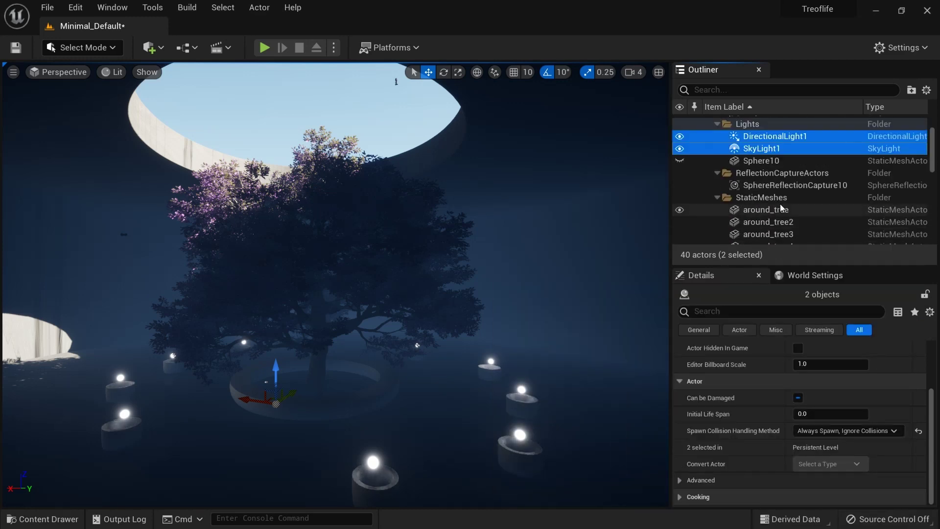
scroll(781, 208, "up", 3)
scroll(781, 208, "down", 1)
left_click(773, 179)
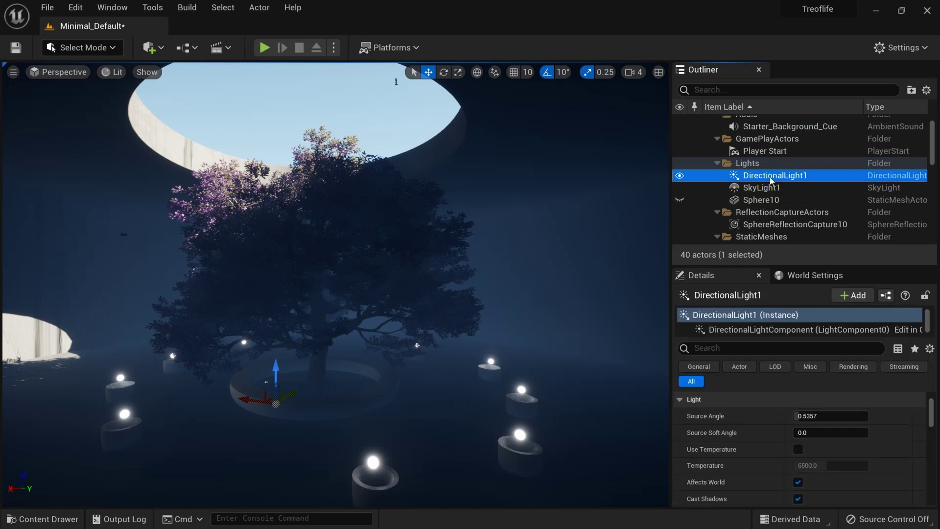
scroll(807, 391, "down", 3)
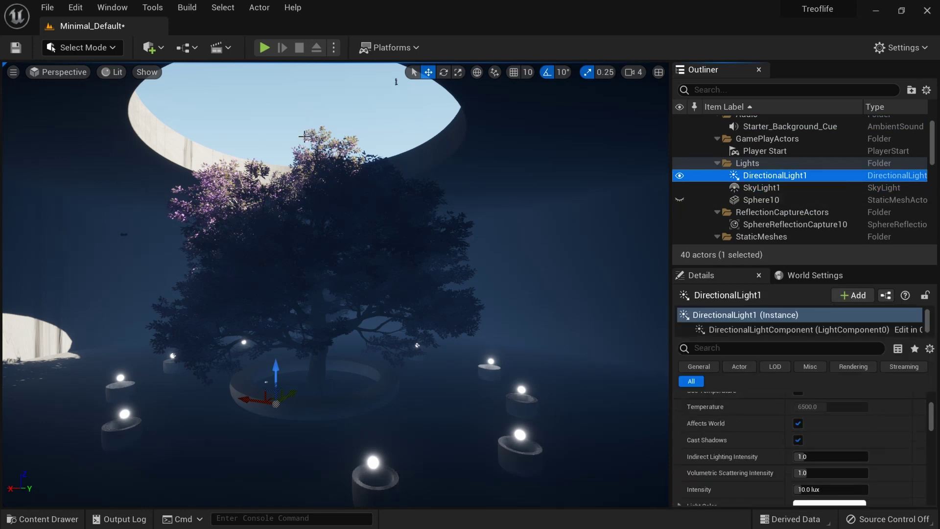
left_click(304, 115)
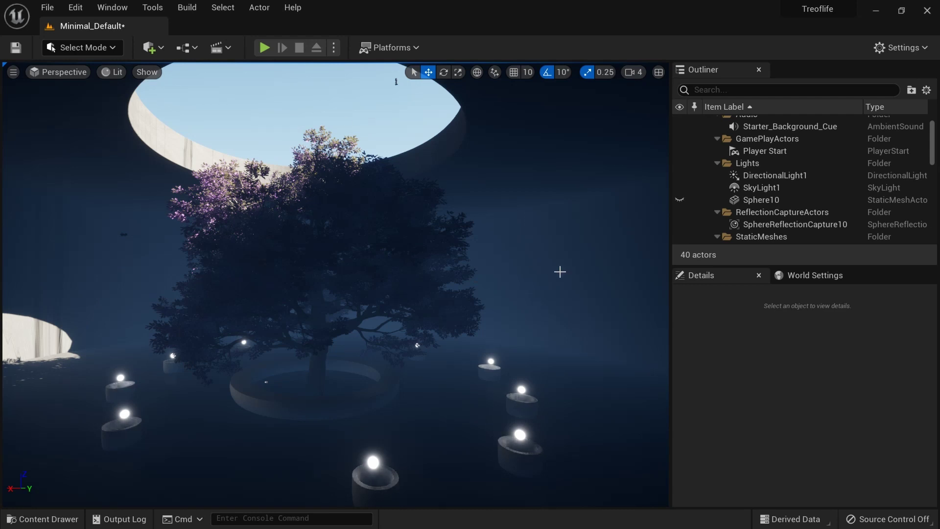
Select the ExponentialHeightFog actor and enable its Volumetric Fog option
scroll(769, 197, "down", 5)
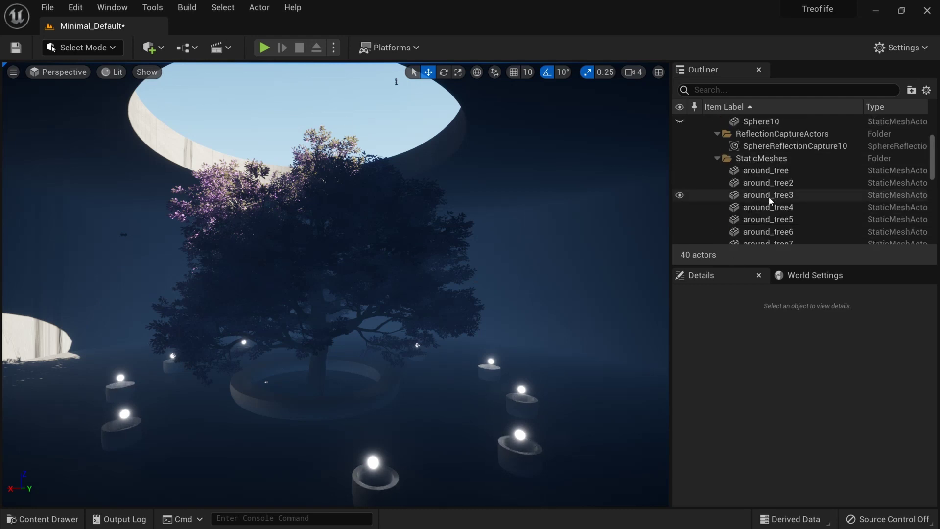
scroll(769, 195, "down", 5)
scroll(769, 196, "up", 1)
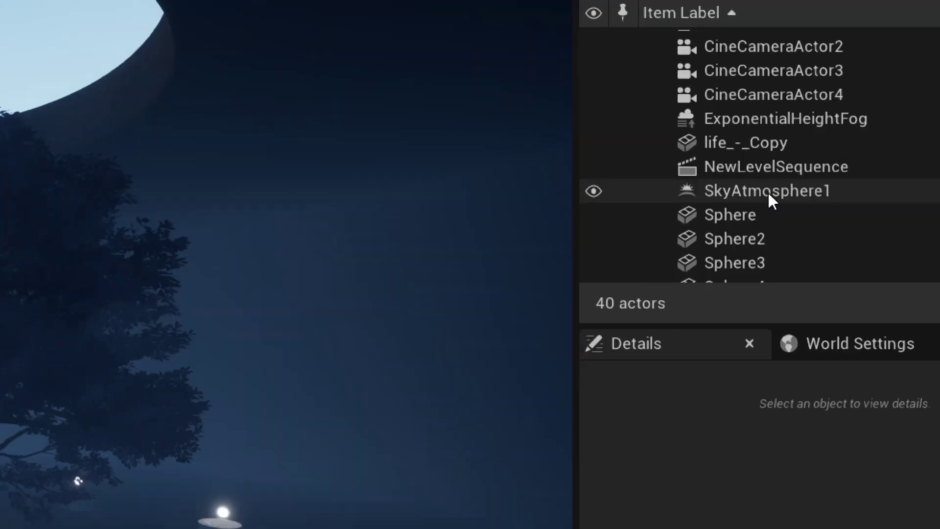
left_click(764, 119)
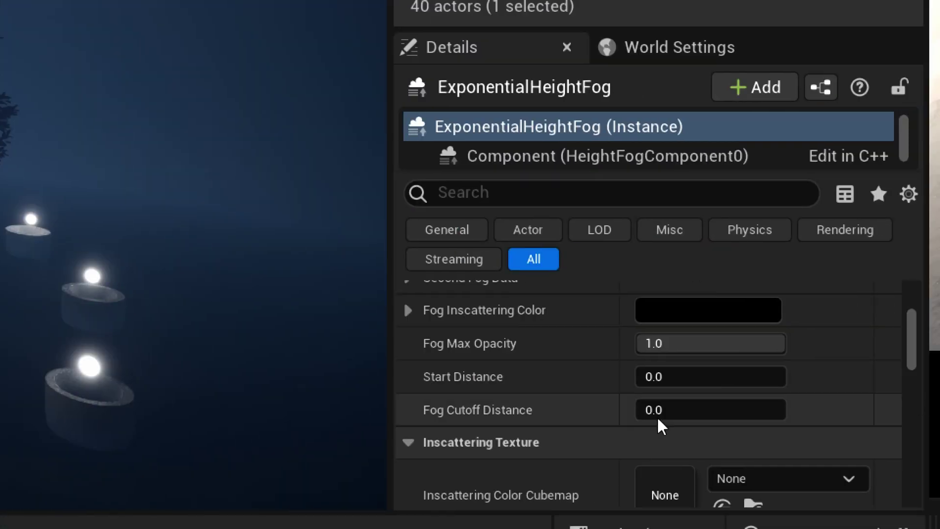
scroll(783, 464, "down", 3)
scroll(571, 422, "down", 6)
scroll(571, 422, "up", 2)
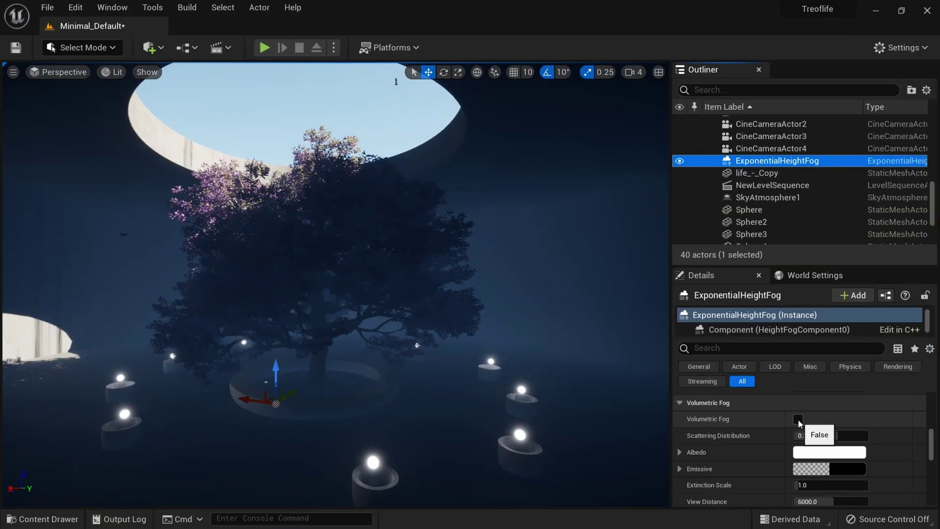
left_click(645, 335)
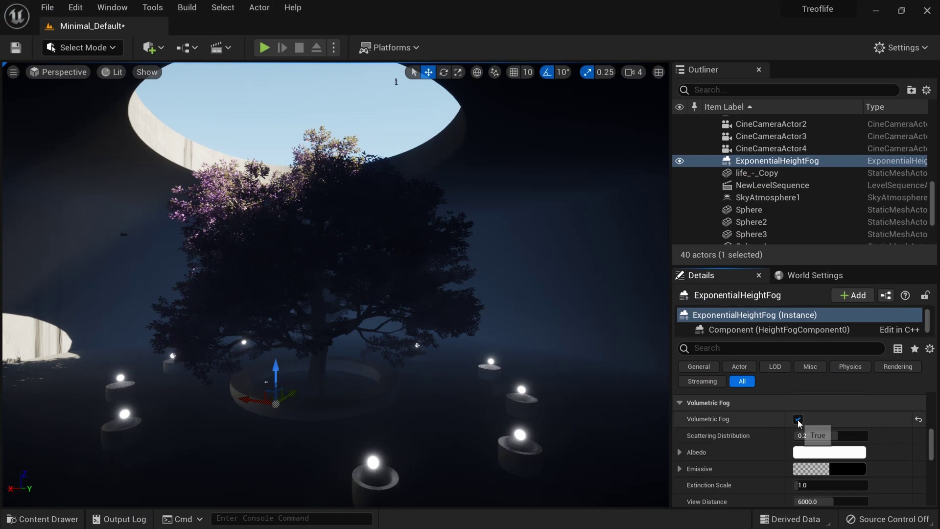
left_click(798, 420)
left_click(798, 421)
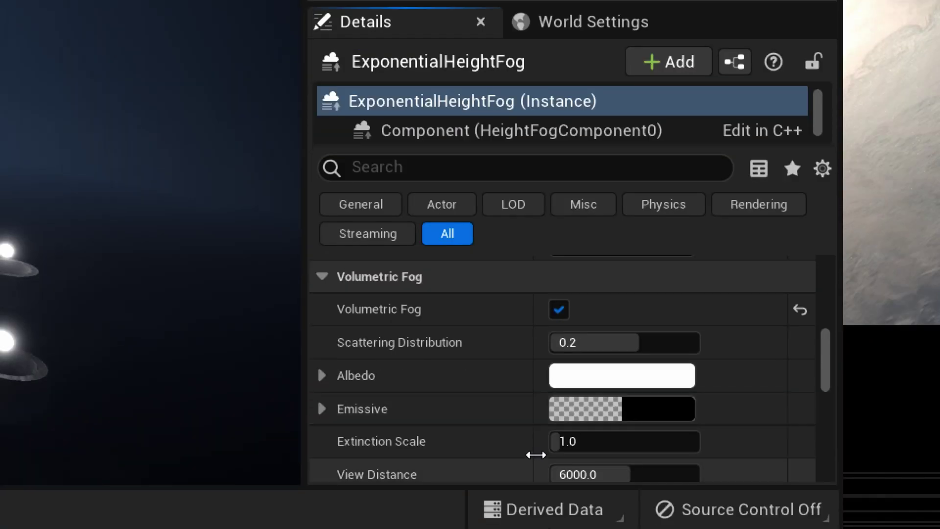
Set the View Distance of the height fog's volumetric fog to 29000
scroll(535, 441, "down", 6)
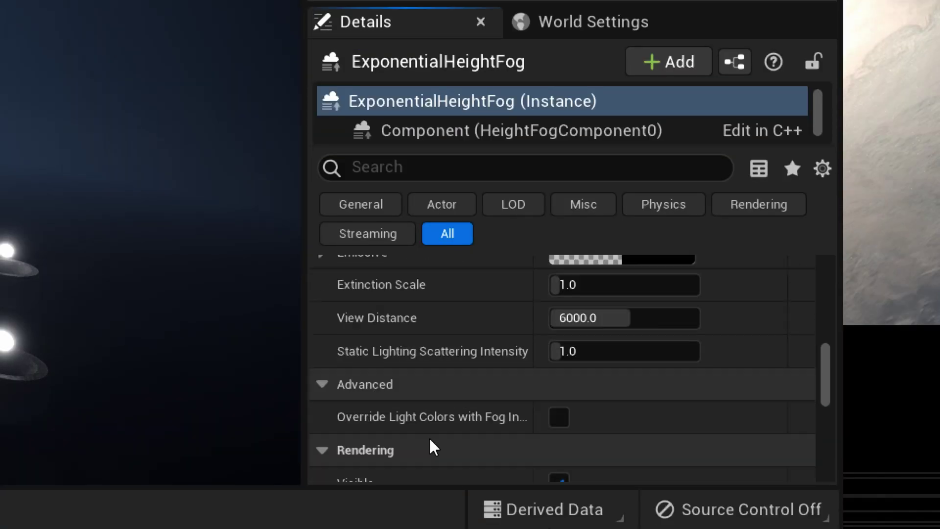
scroll(480, 411, "down", 3)
scroll(480, 411, "up", 7)
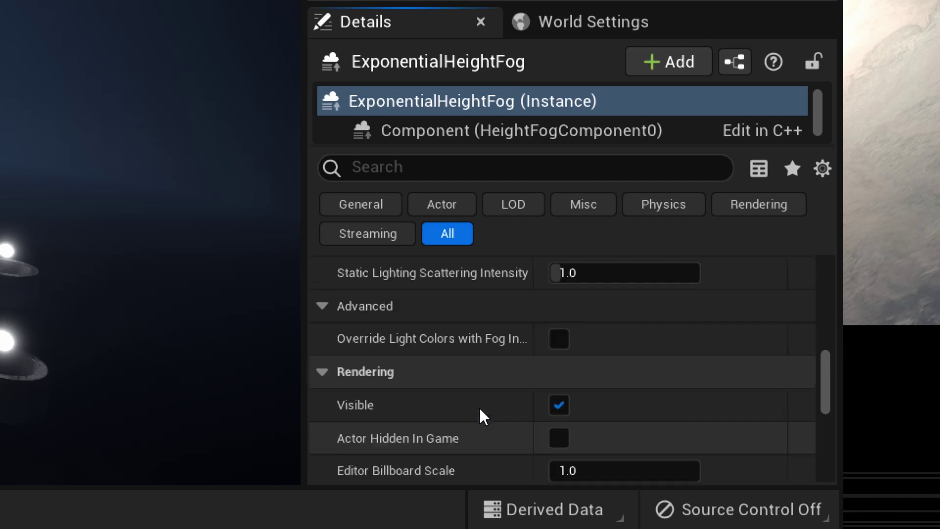
scroll(480, 415, "up", 2)
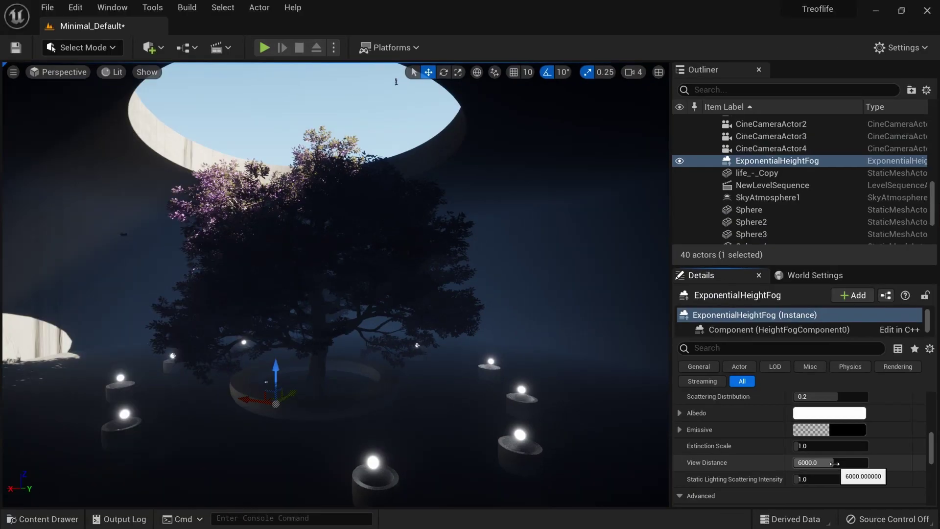
left_click(633, 398)
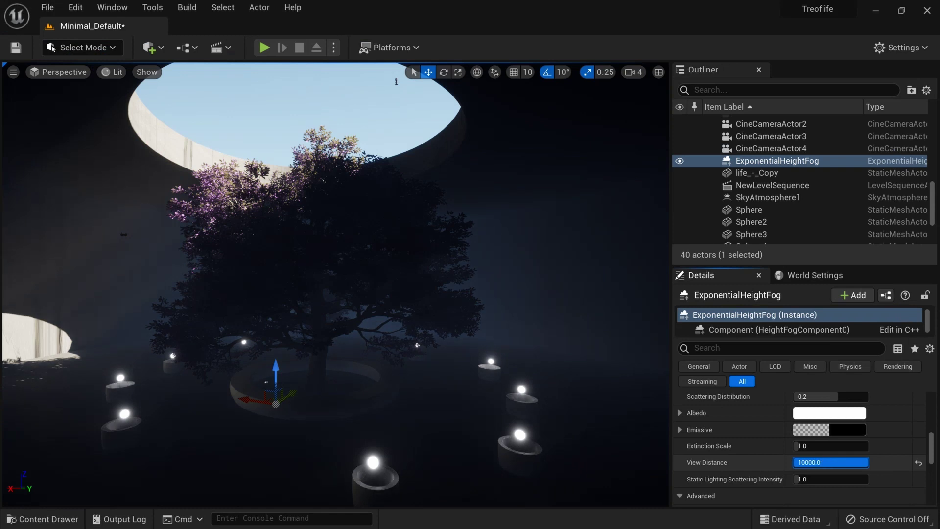
mouse_move(862, 462)
left_mouse_down()
mouse_move(794, 463)
mouse_move(869, 463)
left_mouse_up()
left_click(805, 460)
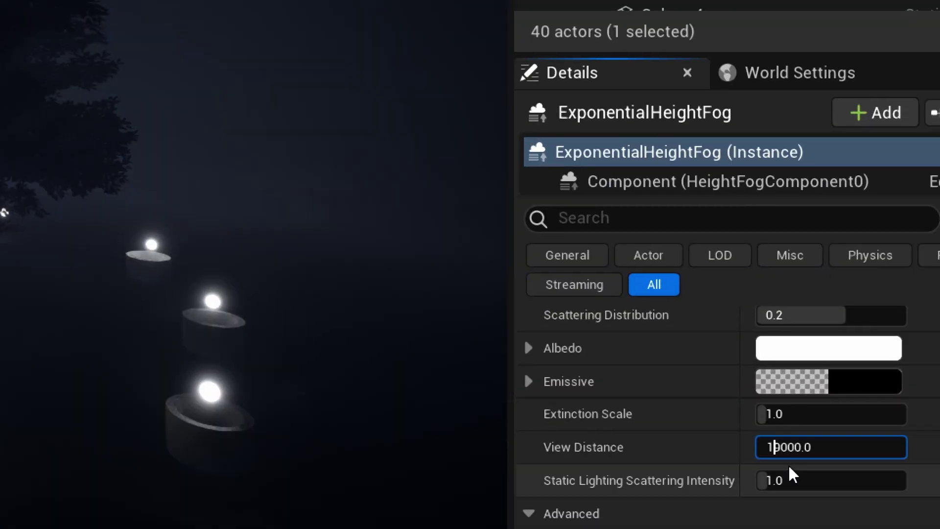
key("Delete")
type("9")
type("2")
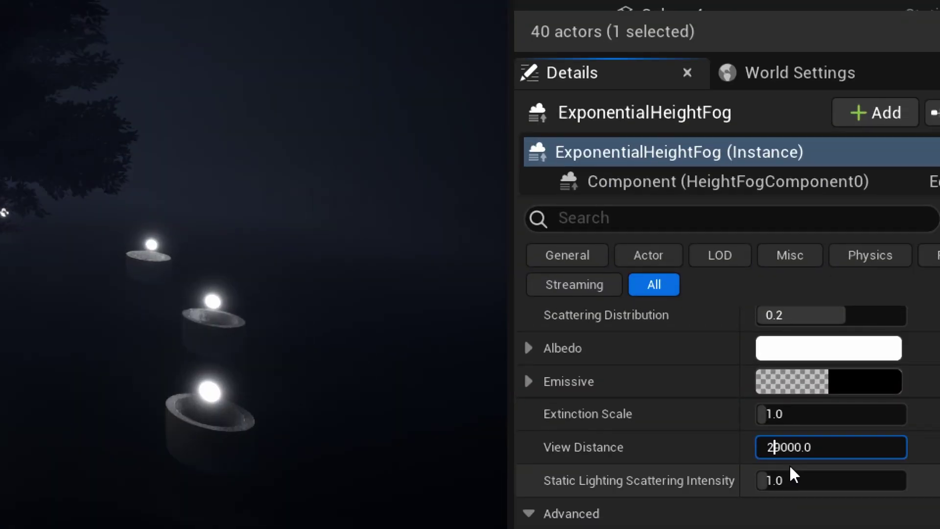
key("Return")
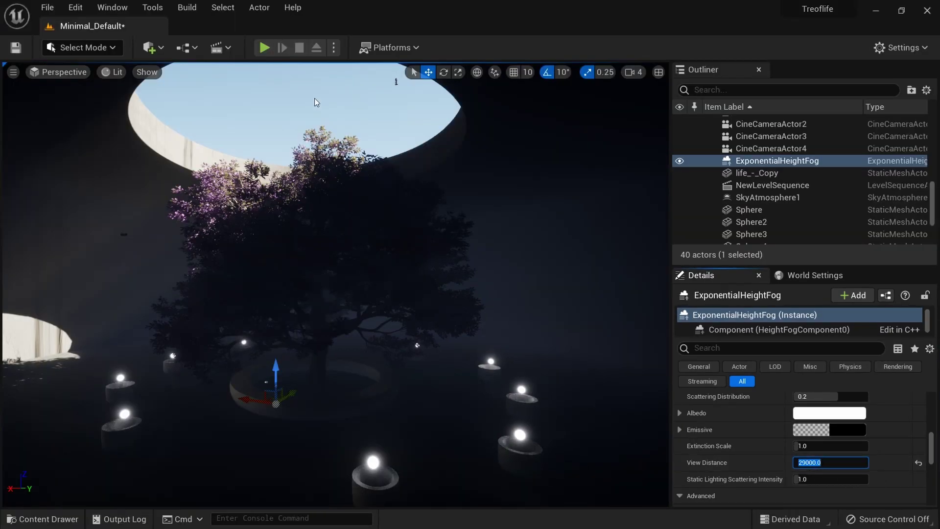
Deselect the fog and rotate the directional light so sunlight shines through the ceiling opening onto the tree
left_click(533, 301)
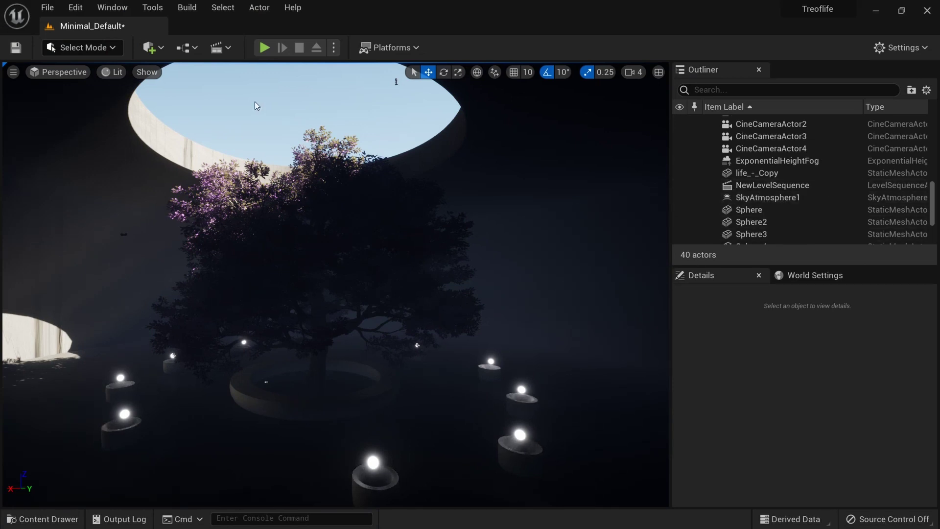
key("ctrl+l")
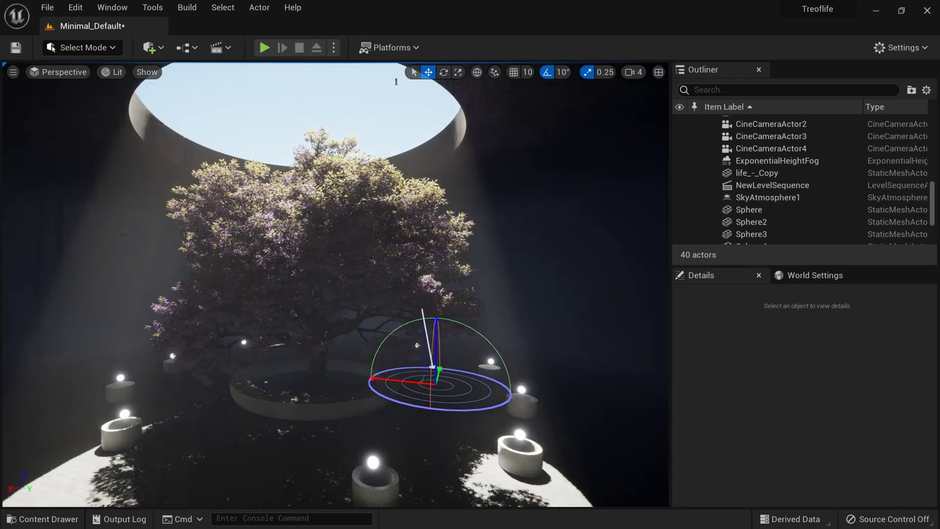
mouse_move(219, 237)
key("ctrl+z")
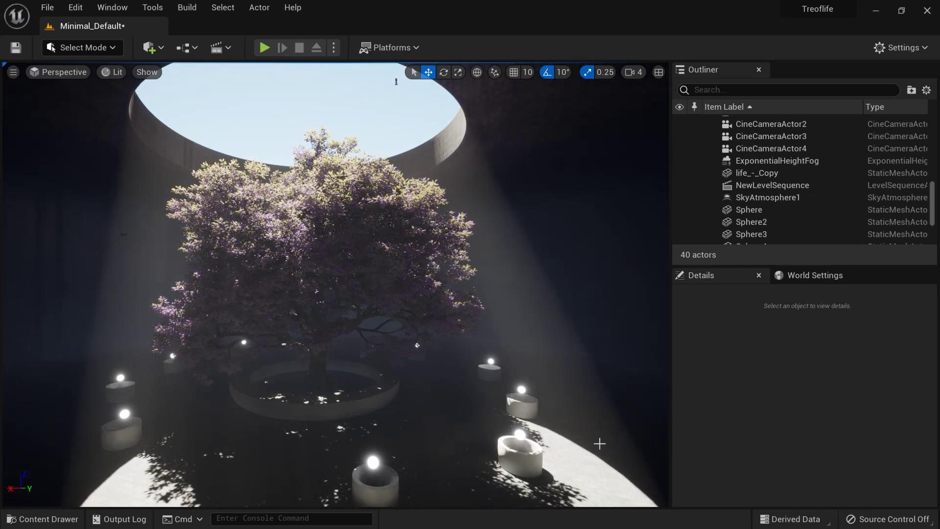
Set the ExponentialHeightFog's Fog Density to about 0.04336 and its Static Lighting Scattering Intensity to about 0.192
left_click(777, 161)
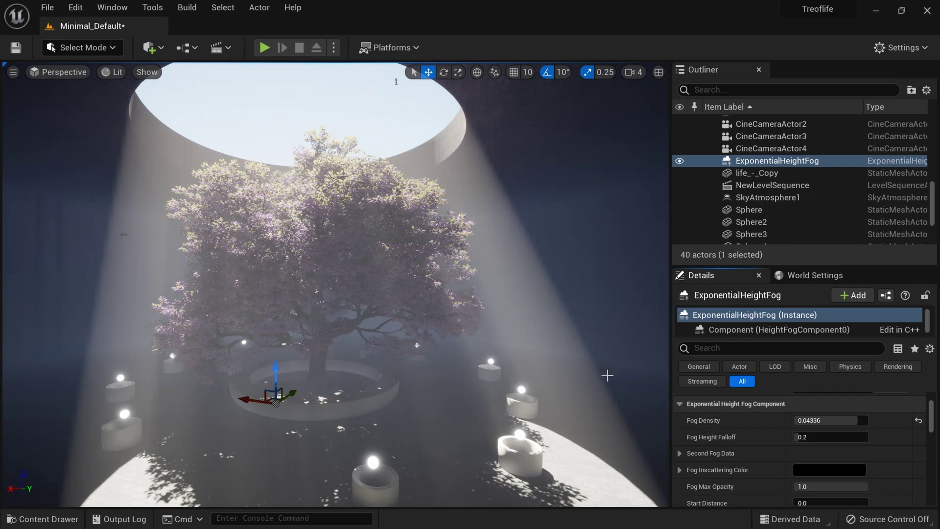
scroll(744, 462, "down", 10)
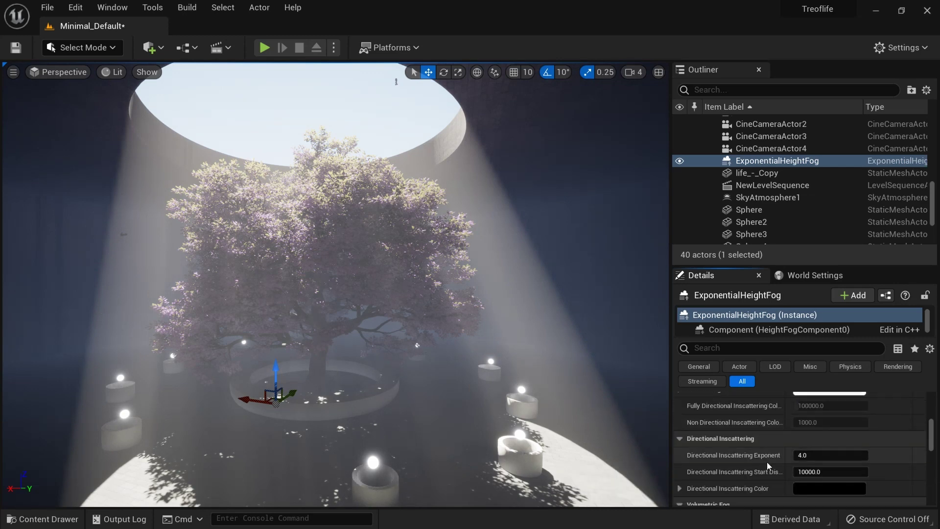
scroll(758, 460, "down", 3)
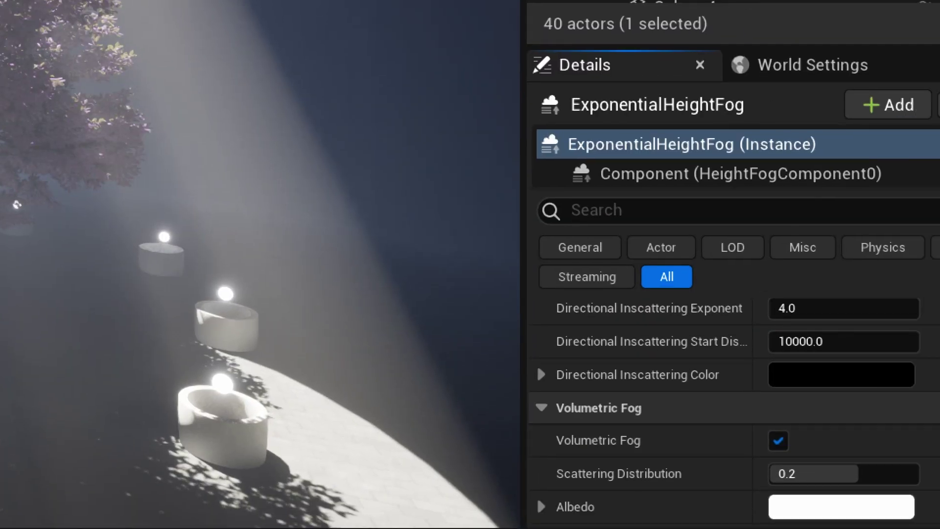
scroll(691, 380, "down", 3)
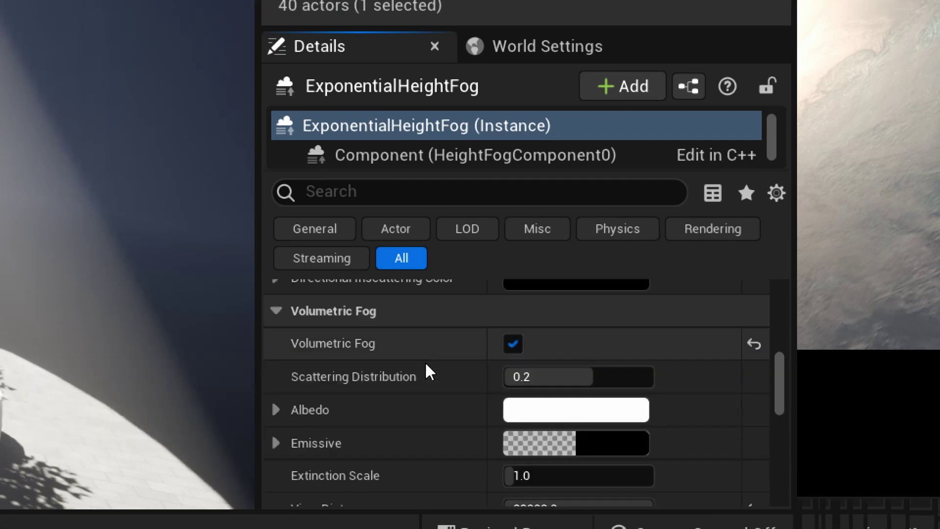
scroll(427, 377, "down", 4)
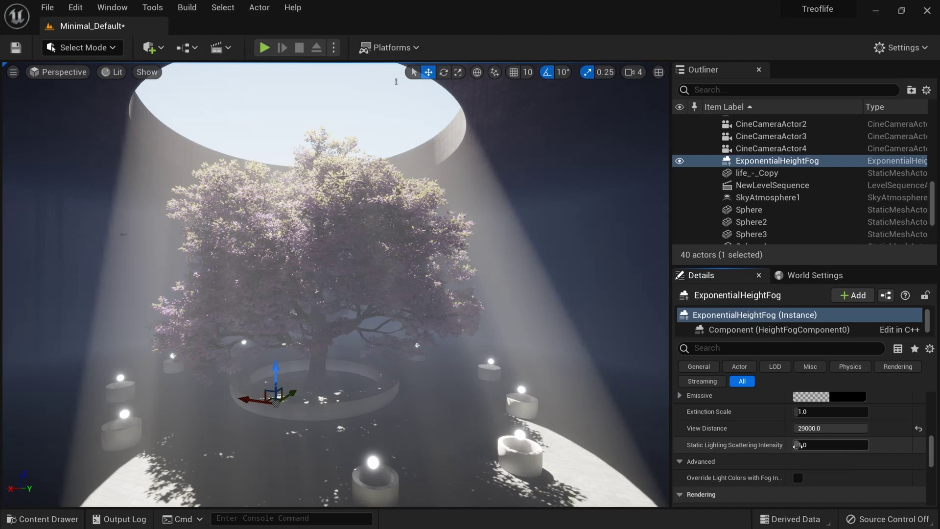
left_click_drag(827, 446, 778, 444)
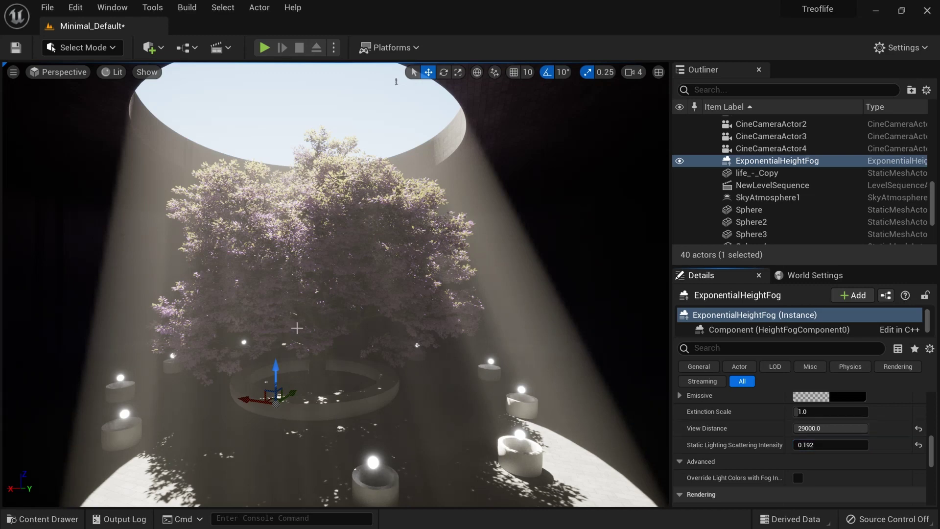
Deselect the tree and re-aim the directional light so broad sun shafts fall through the ceiling opening across the tree and floor
scroll(316, 325, "down", 2)
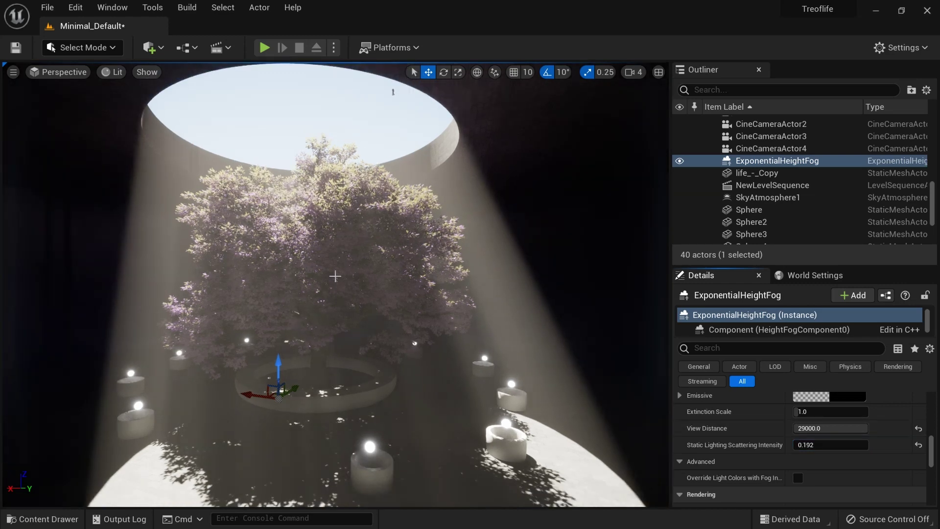
left_click(334, 277)
left_click_drag(528, 428, 375, 402, "alt")
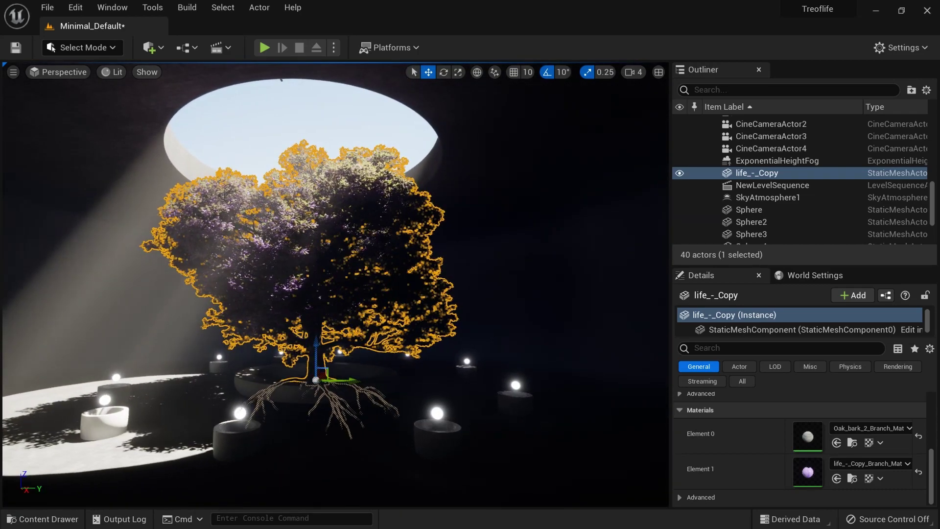
left_click(263, 132)
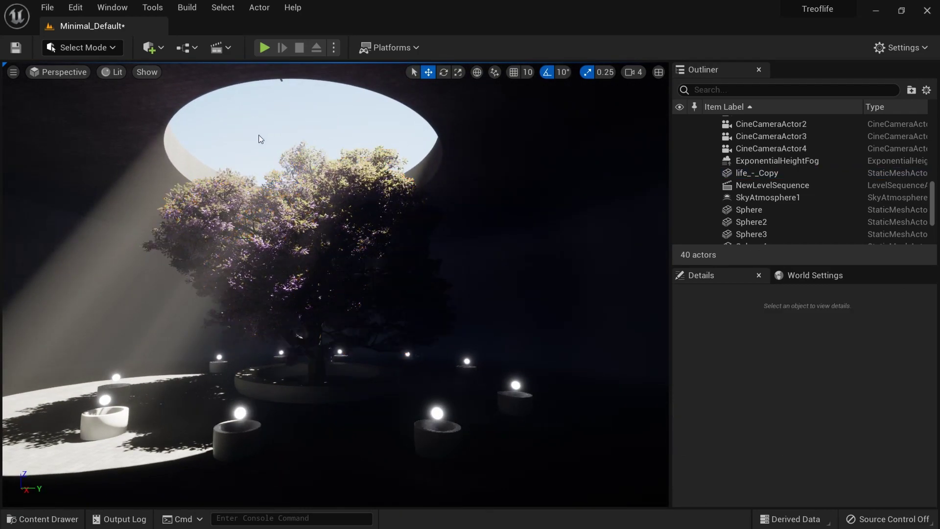
key("ctrl+l")
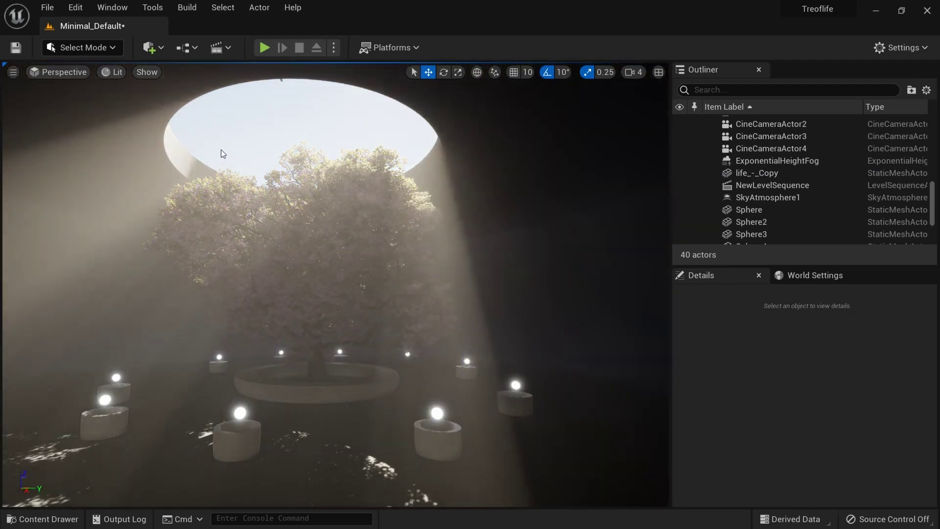
key("ctrl+l")
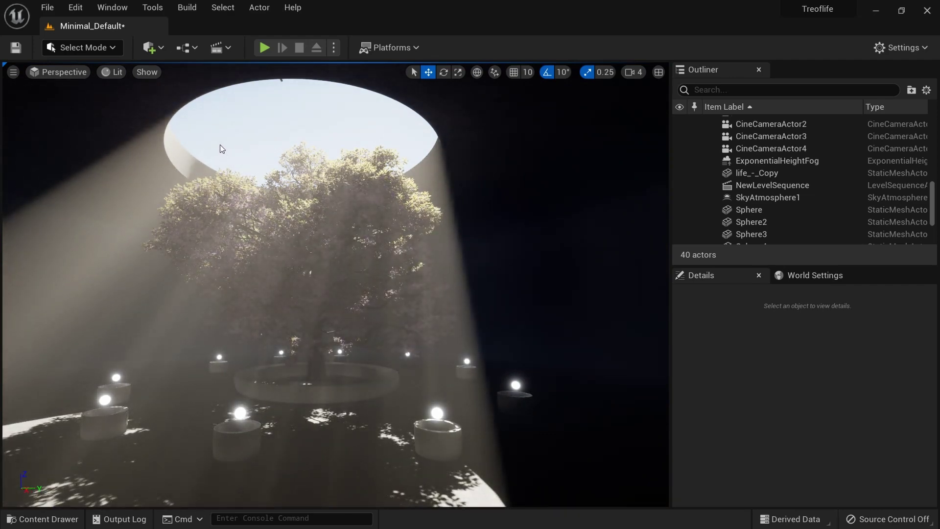
key("ctrl+l")
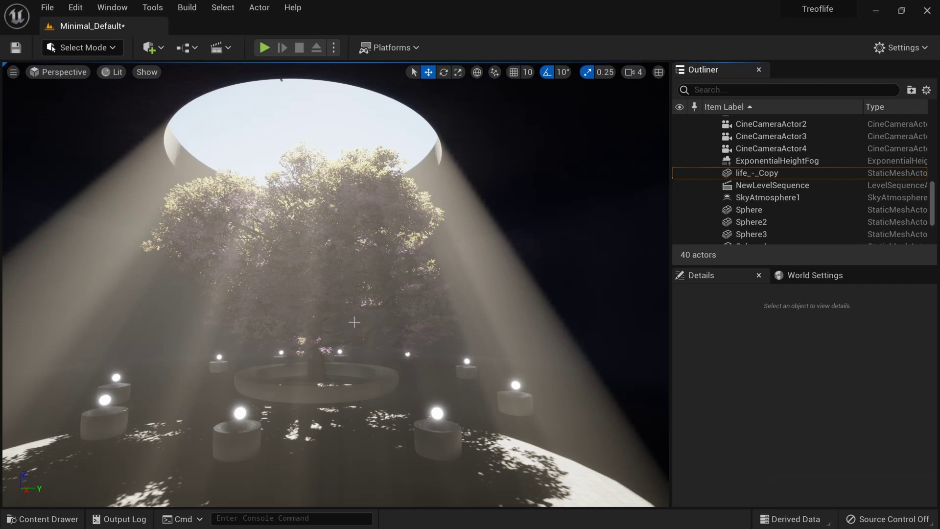
Select DirectionalLight1 and raise its Volumetric Scattering Intensity to about 1.408
scroll(721, 195, "up", 5)
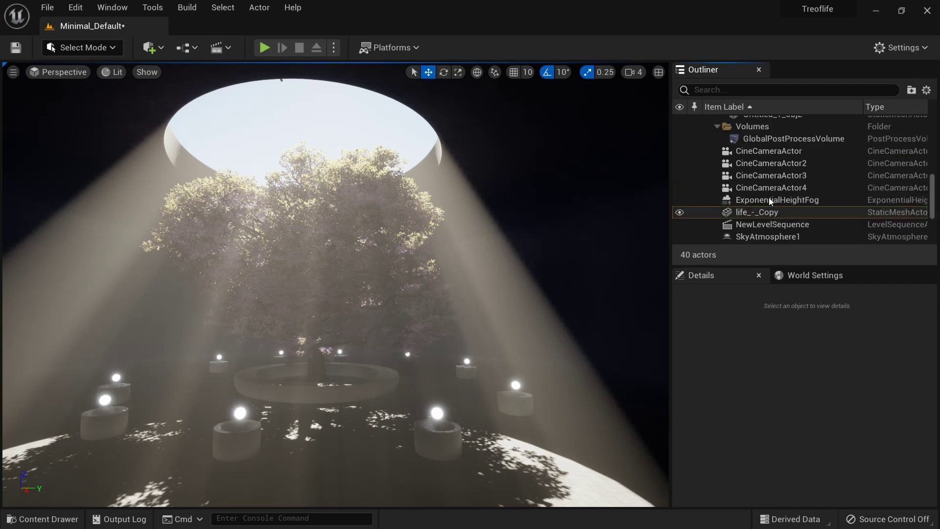
scroll(750, 204, "up", 8)
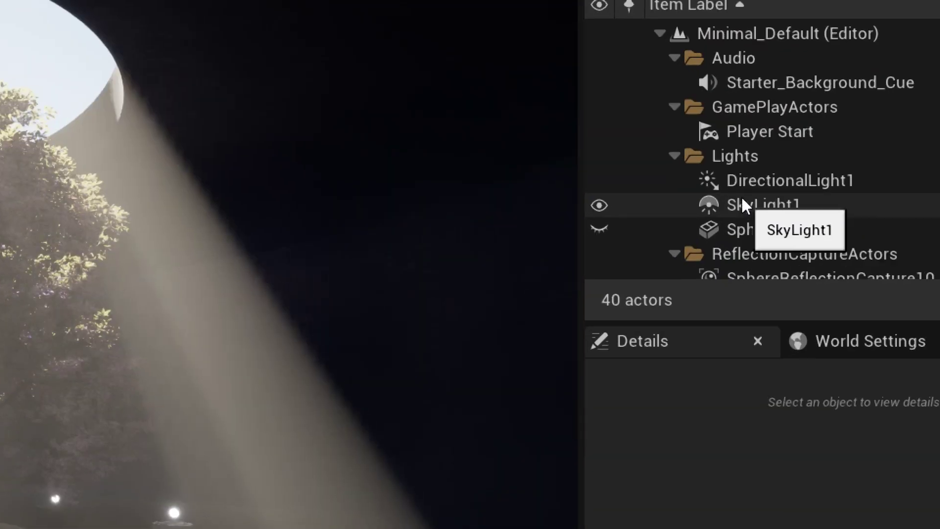
left_click(760, 196)
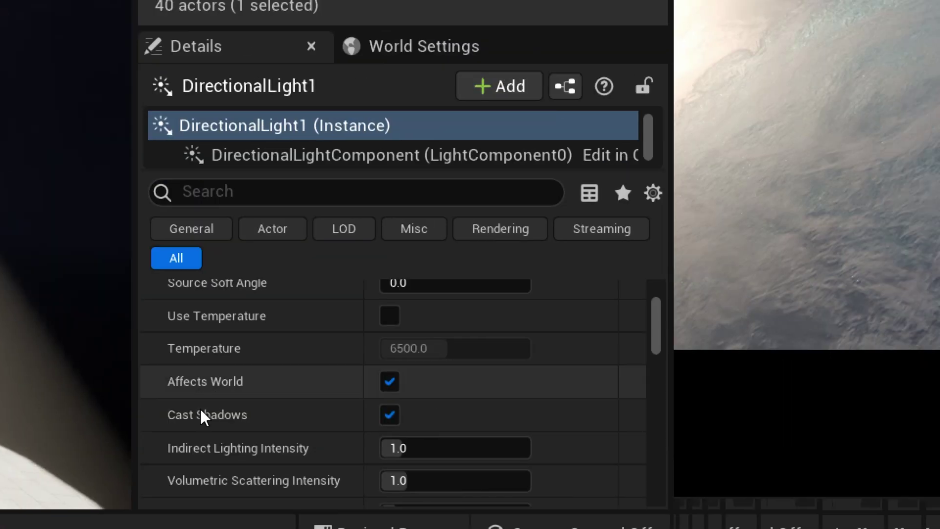
scroll(200, 412, "down", 1)
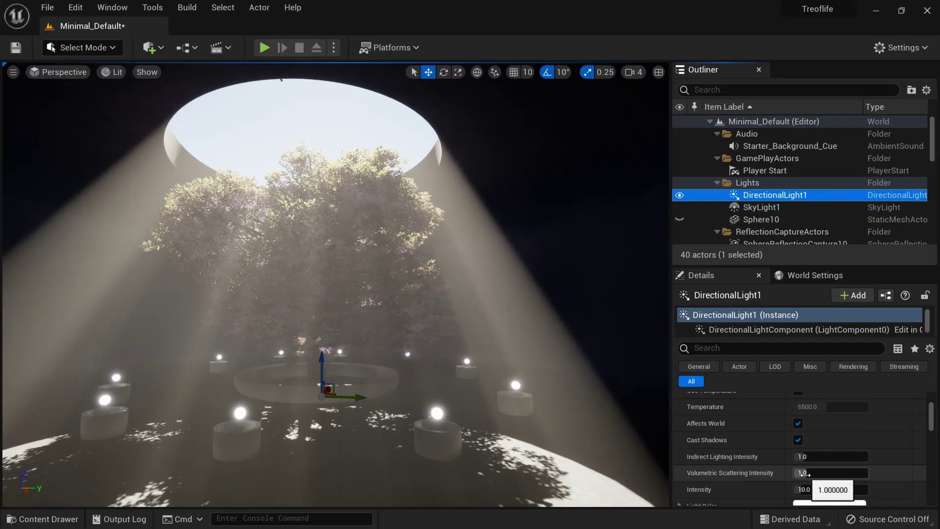
left_click_drag(666, 463, 687, 463)
mouse_move(825, 473)
left_mouse_down()
mouse_move(849, 473)
mouse_move(819, 473)
left_mouse_up()
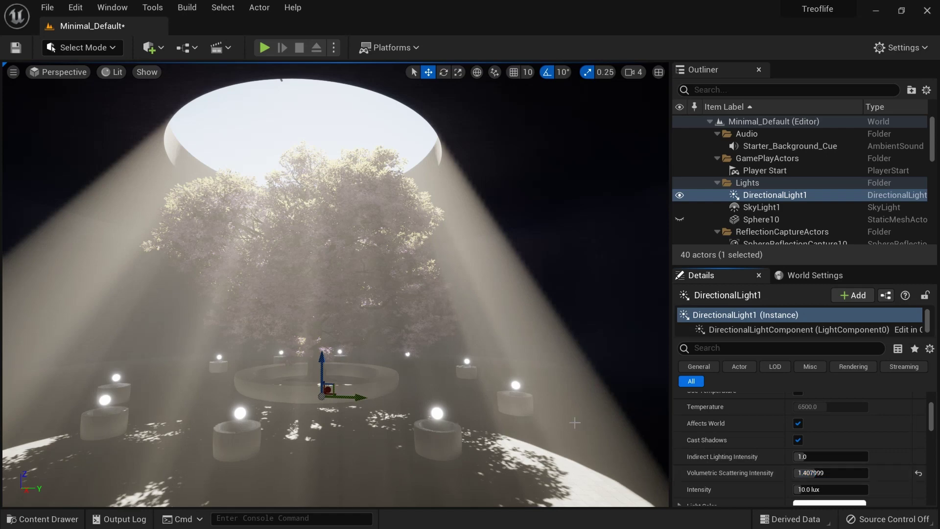
Compare the lighting by showing Sphere10 and switching DirectionalLight1 off and on, and hide Sphere10 again
scroll(384, 353, "down", 2)
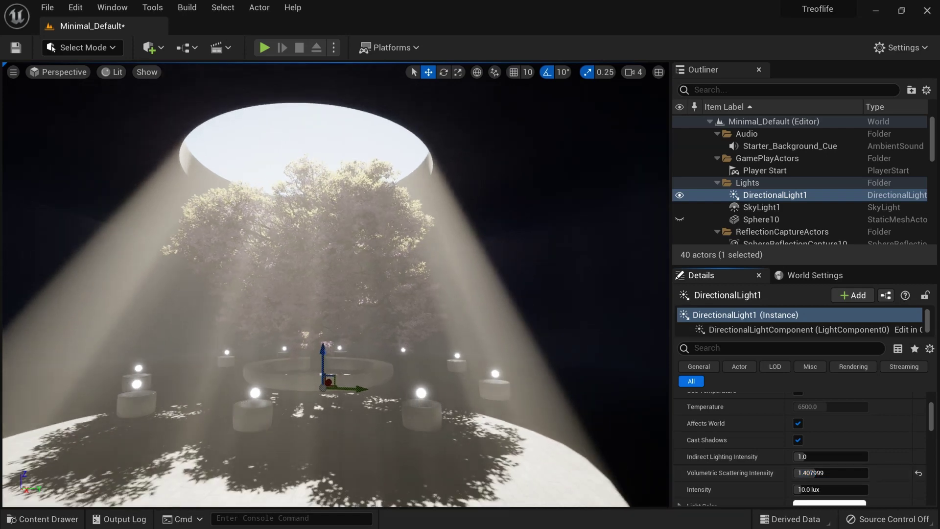
left_click_drag(384, 353, 125, 353, "alt")
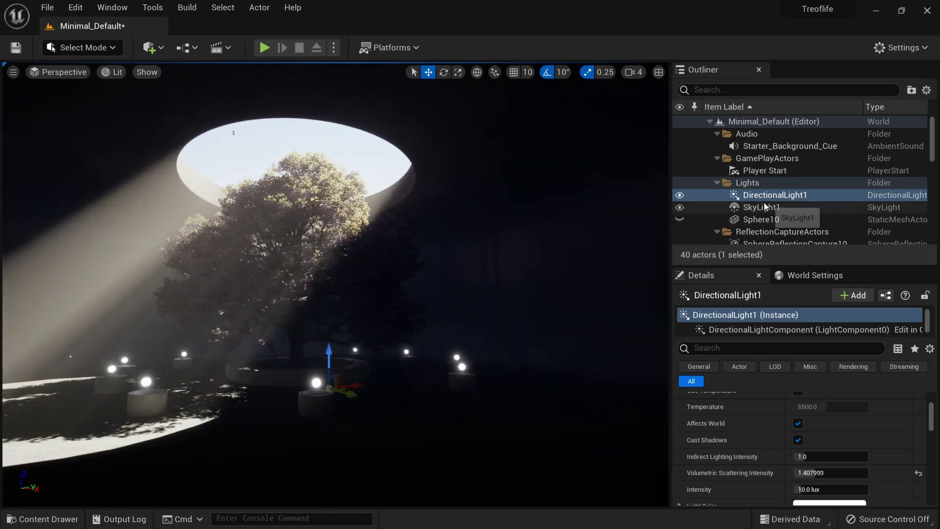
left_click(680, 220)
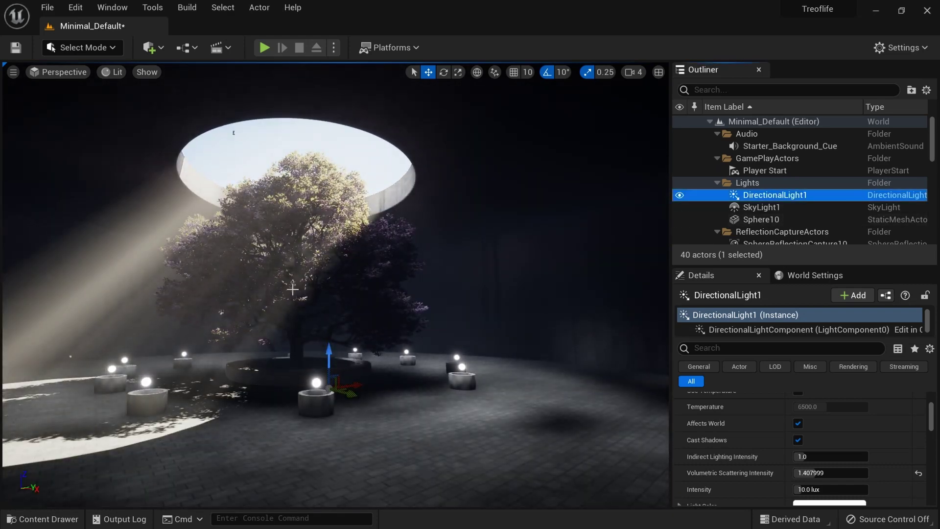
middle_click_drag(316, 349, 260, 345)
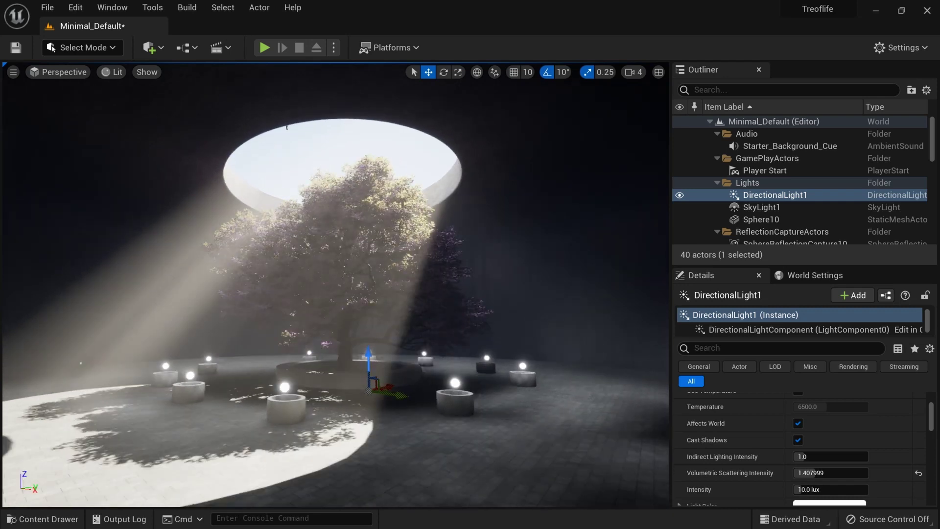
left_click(679, 195)
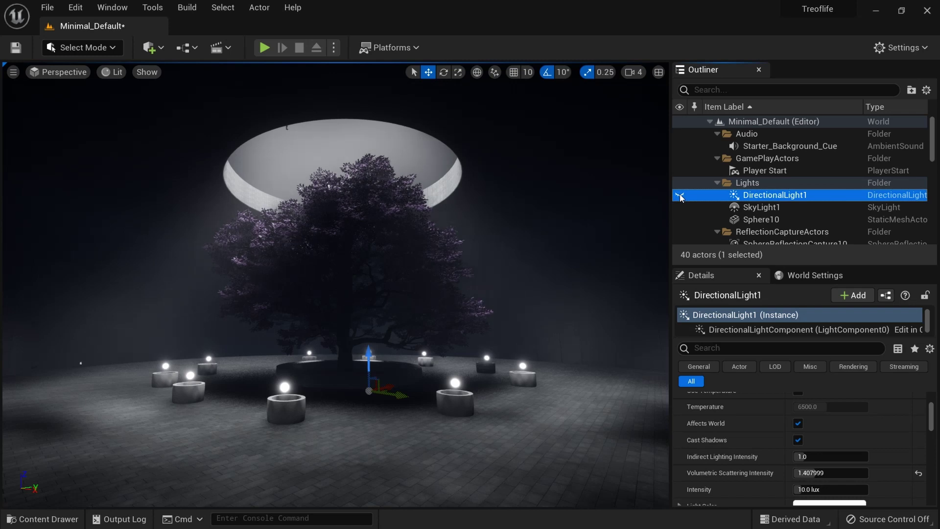
left_click(680, 195)
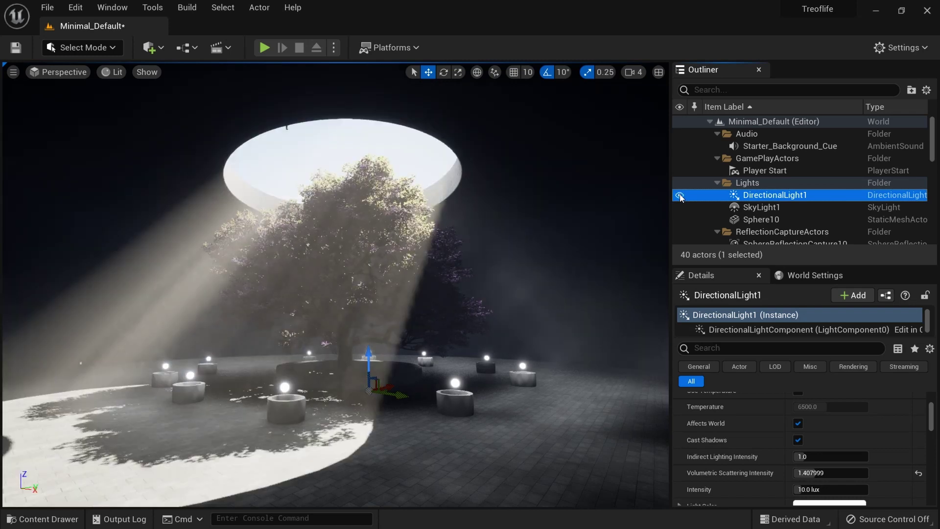
left_click(679, 220)
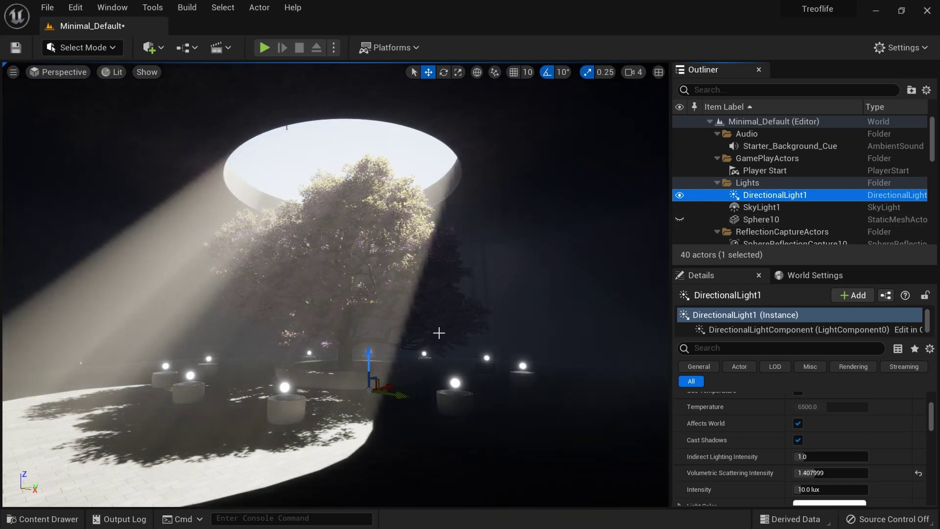
left_click_drag(558, 426, 626, 435, "alt")
right_click_drag(635, 424, 638, 424)
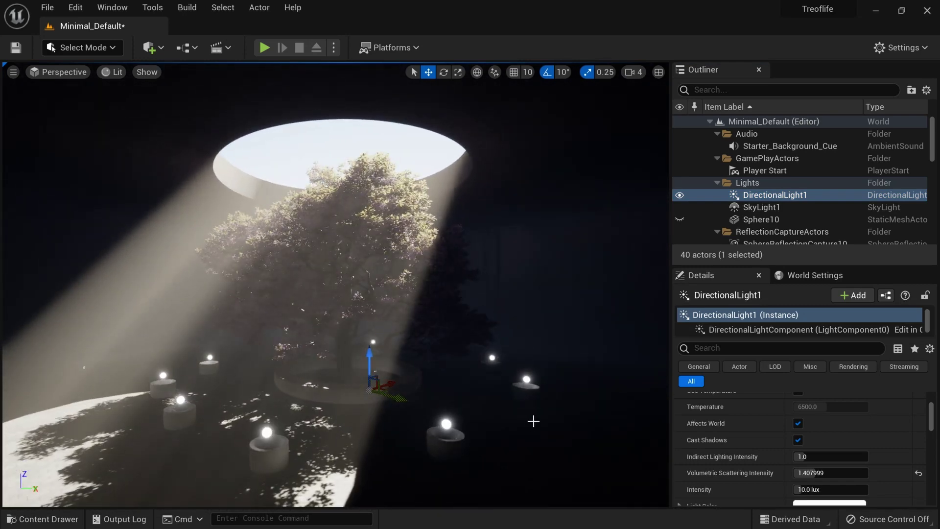